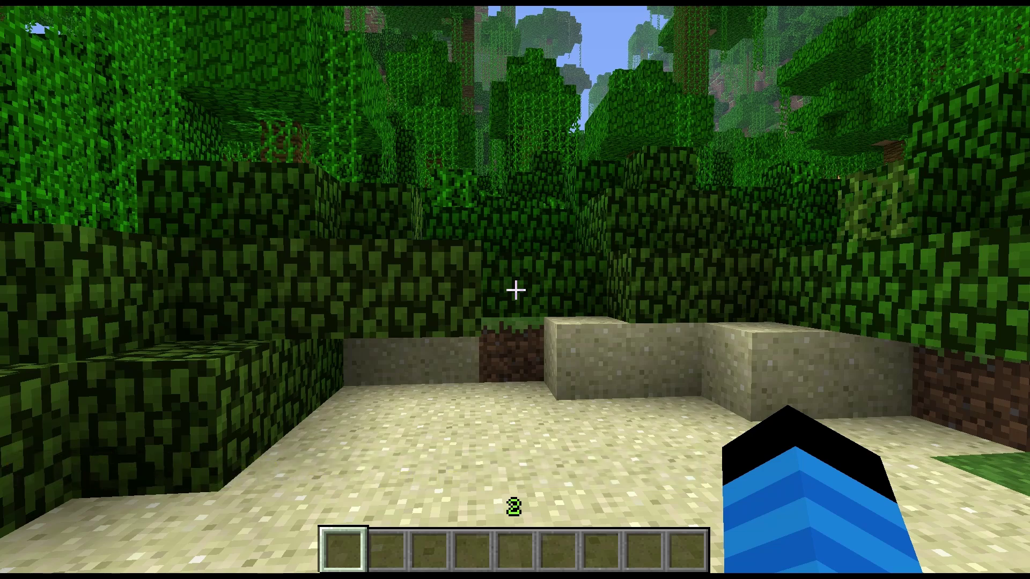
# Build a glass cube four blocks wide, deep and high on the sand beach beside the water
pyautogui.press('w')
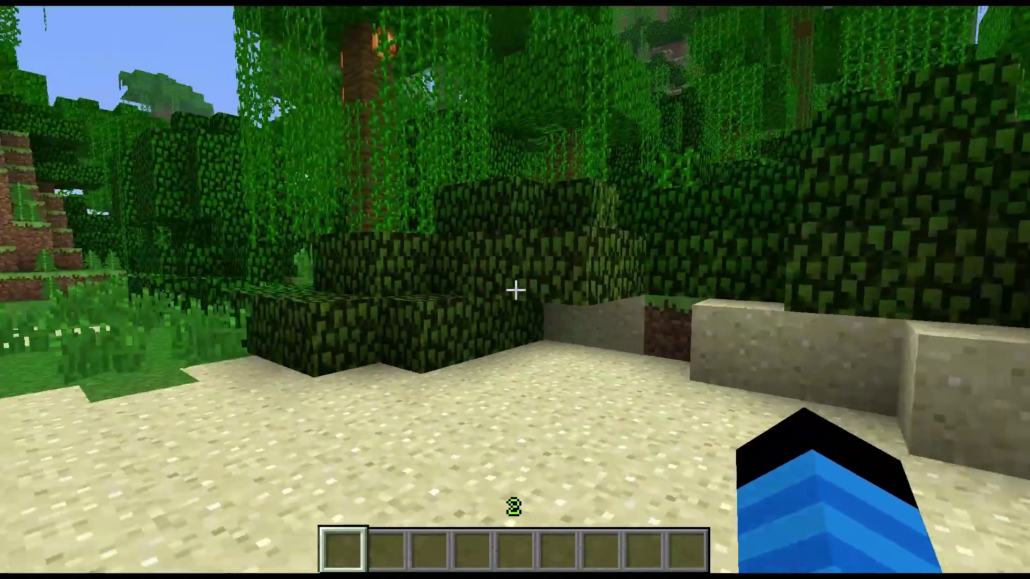
pyautogui.press('w')
pyautogui.press('space')
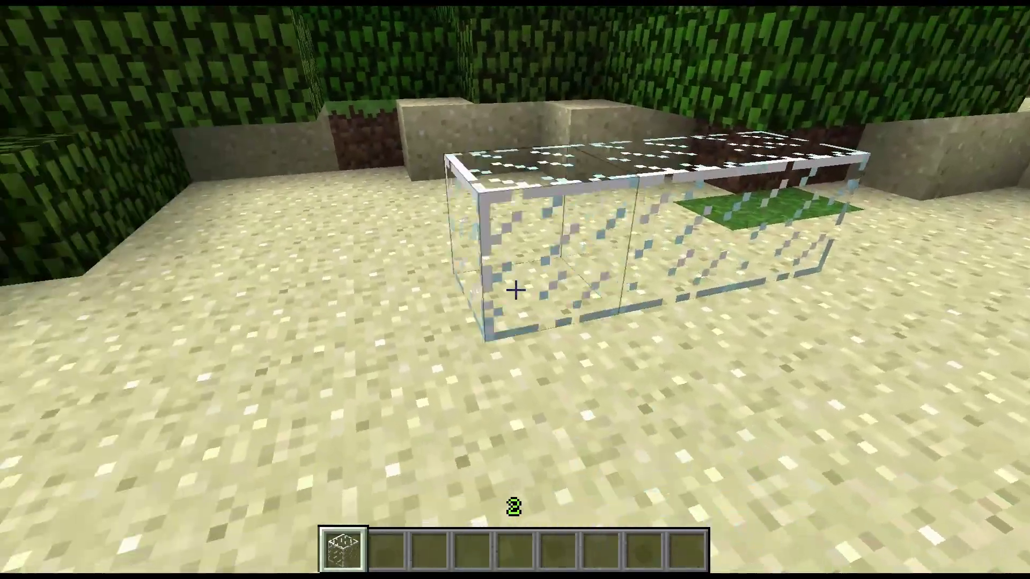
pyautogui.rightClick(515, 290)
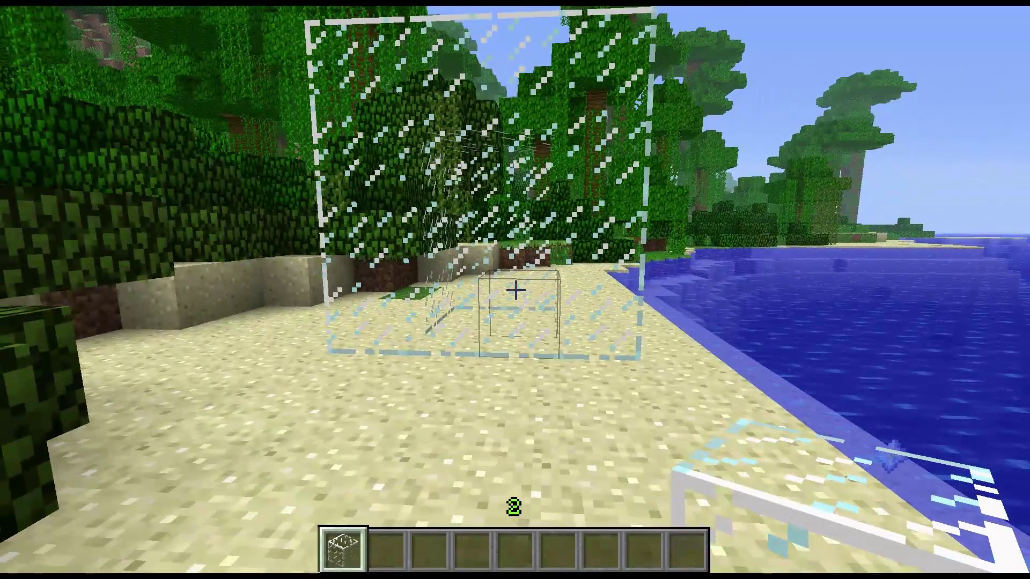
# Get the WorldEdit selection axe with the //wand command and equip it
pyautogui.write('t')
pyautogui.write('//')
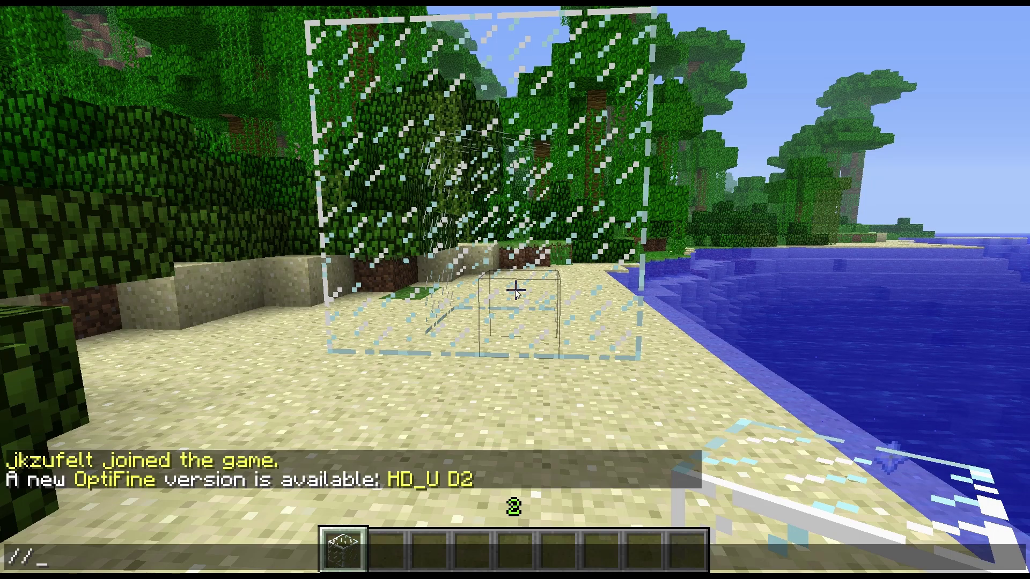
pyautogui.write('wan')
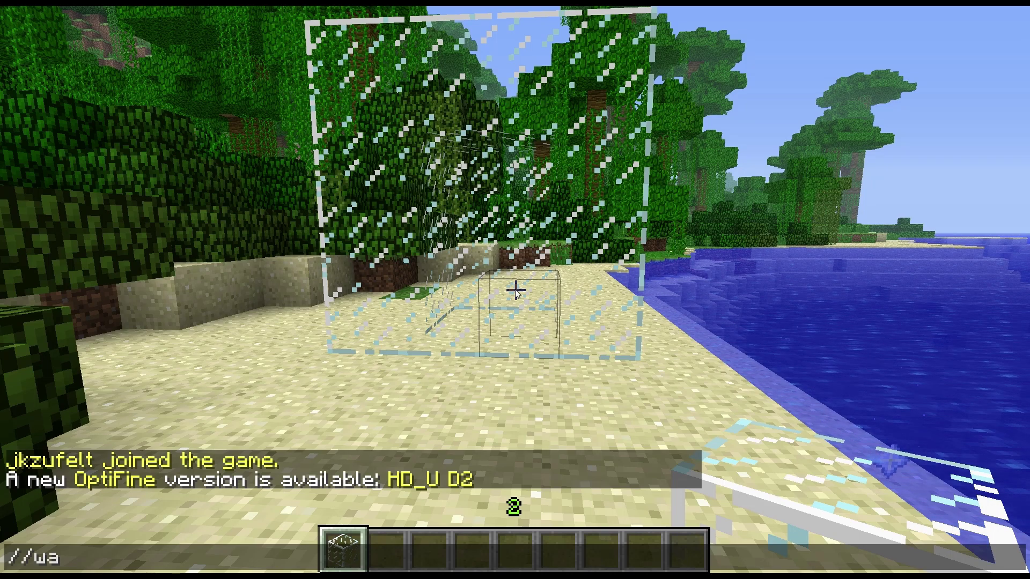
pyautogui.write('d')
pyautogui.press('Return')
pyautogui.press('2')
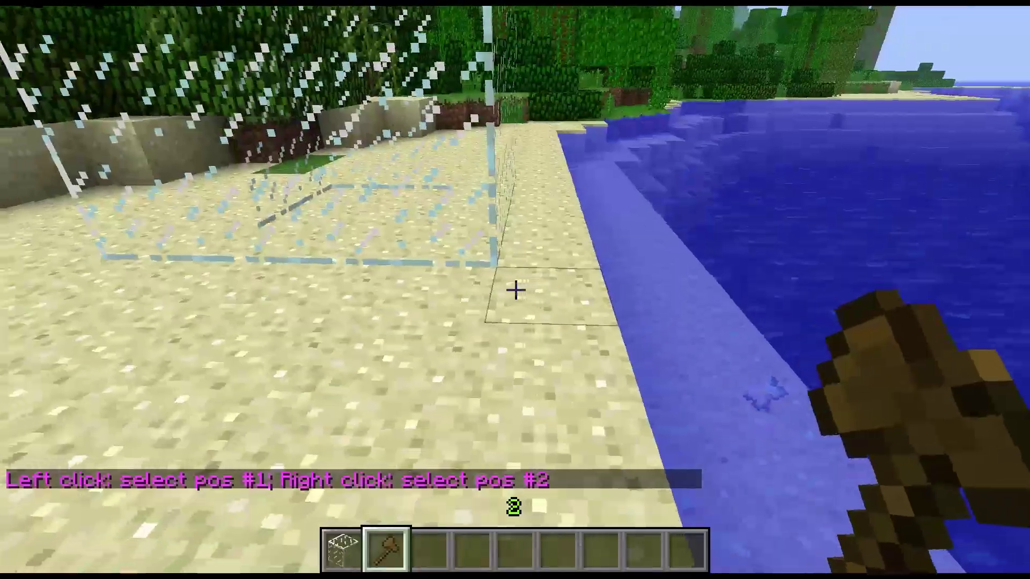
# Mark two diagonally opposite corners of the glass cube as first and second positions, and copy the selection with //copy
pyautogui.press('w')
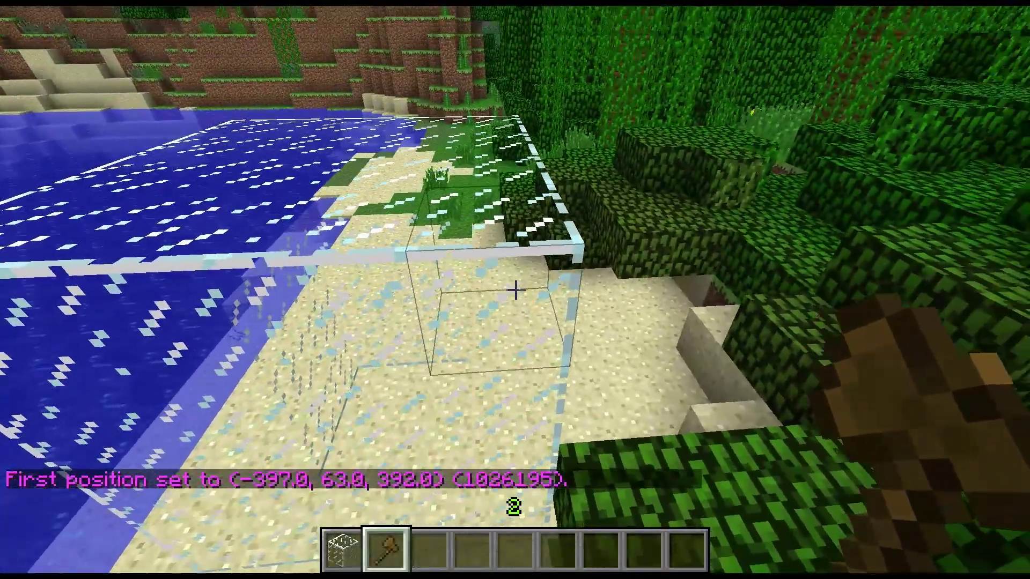
pyautogui.rightClick(514, 290)
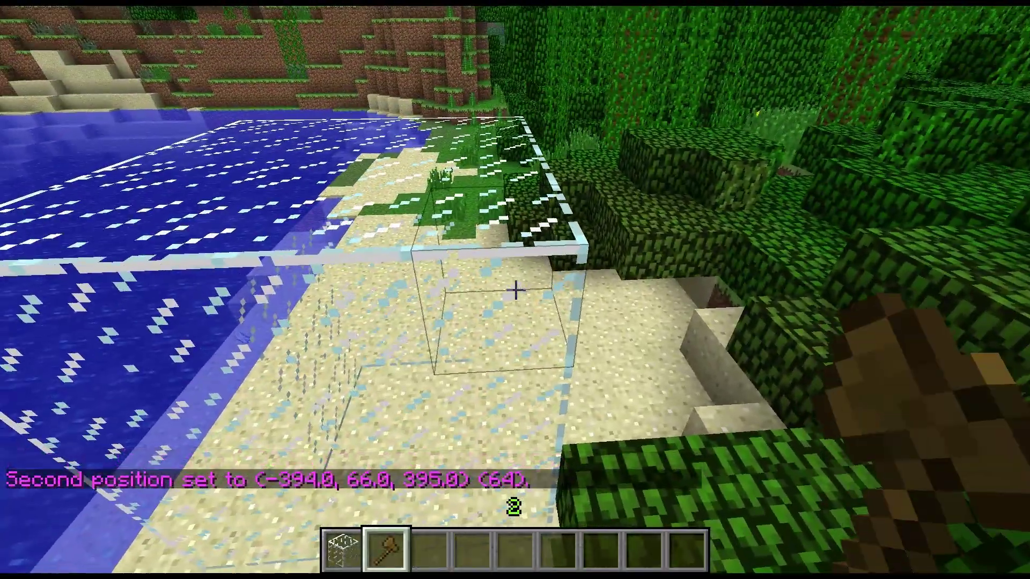
pyautogui.press('t')
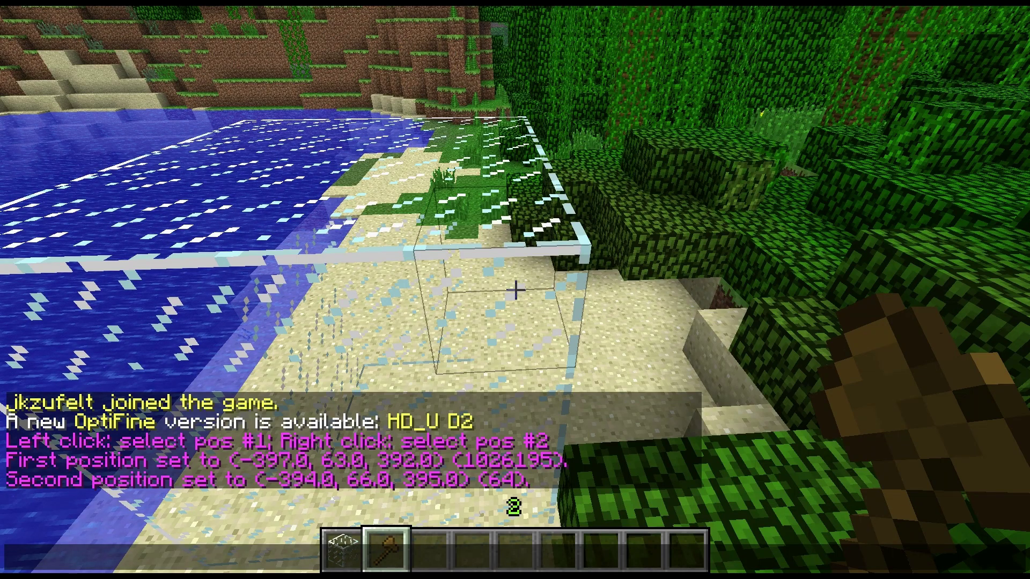
pyautogui.press('Escape')
pyautogui.press('t')
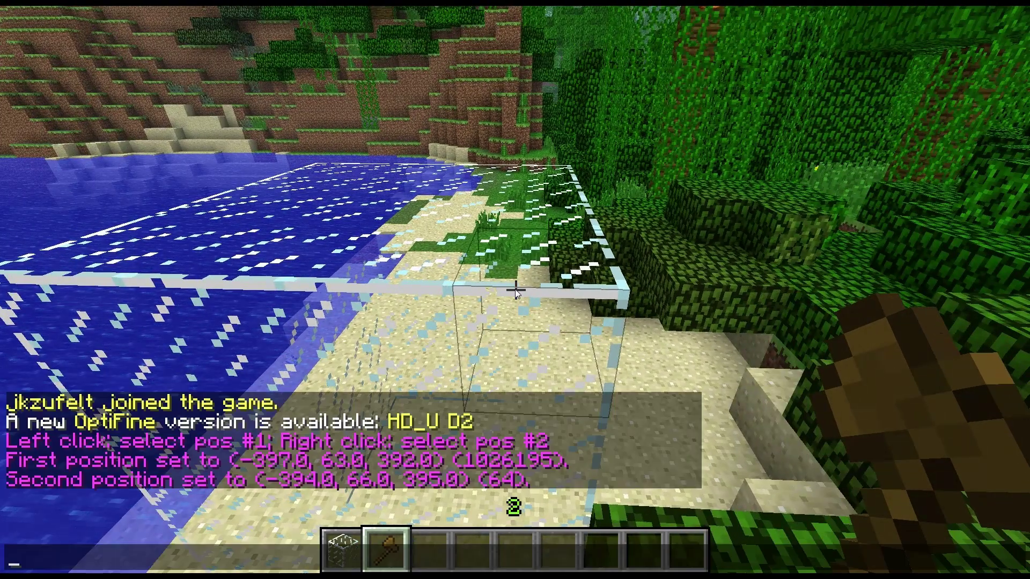
pyautogui.write('//copy')
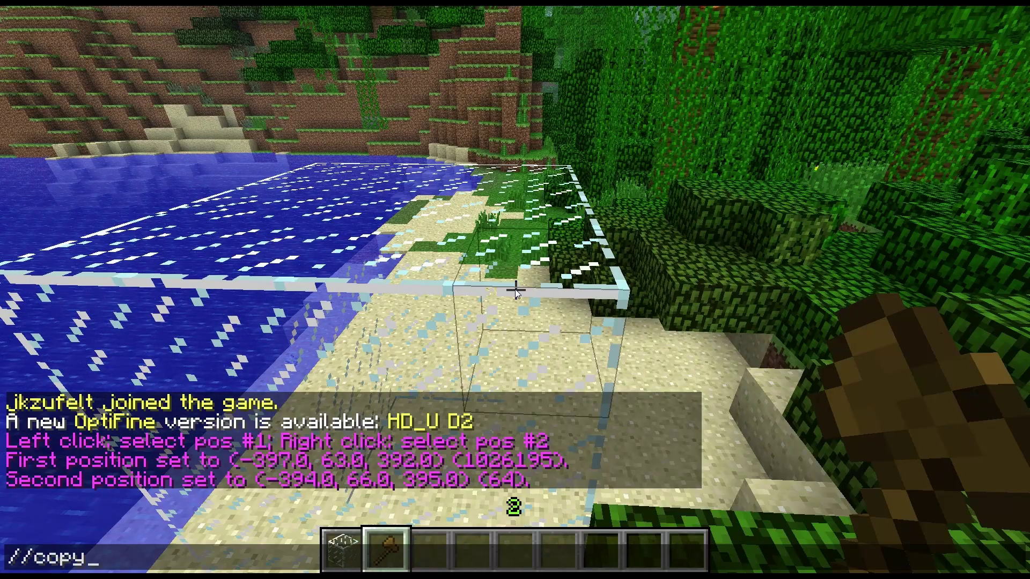
pyautogui.press('Return')
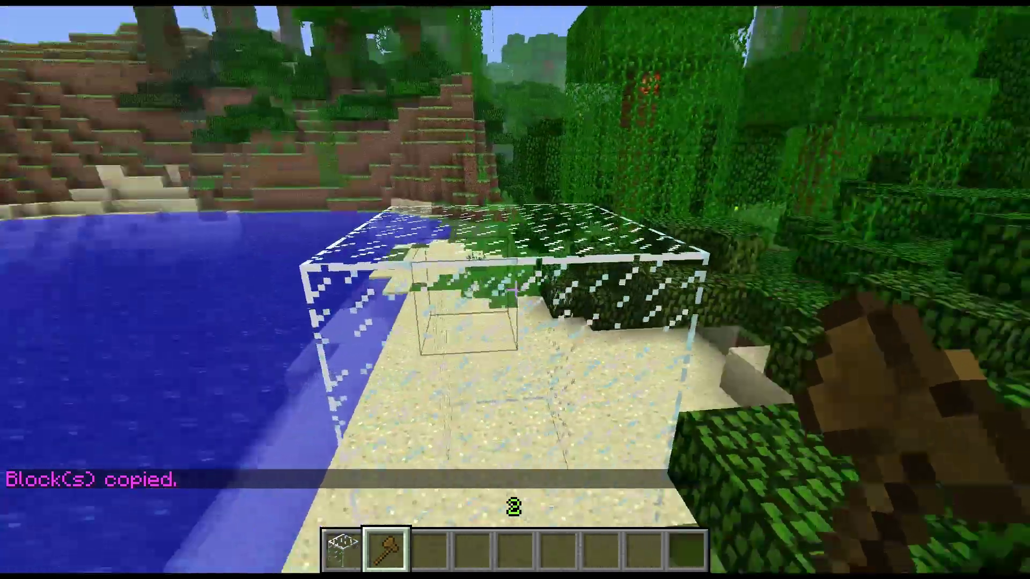
# Save the copied glass cube as a schematic with the command //schematic save glass
pyautogui.press('w')
pyautogui.press('w')
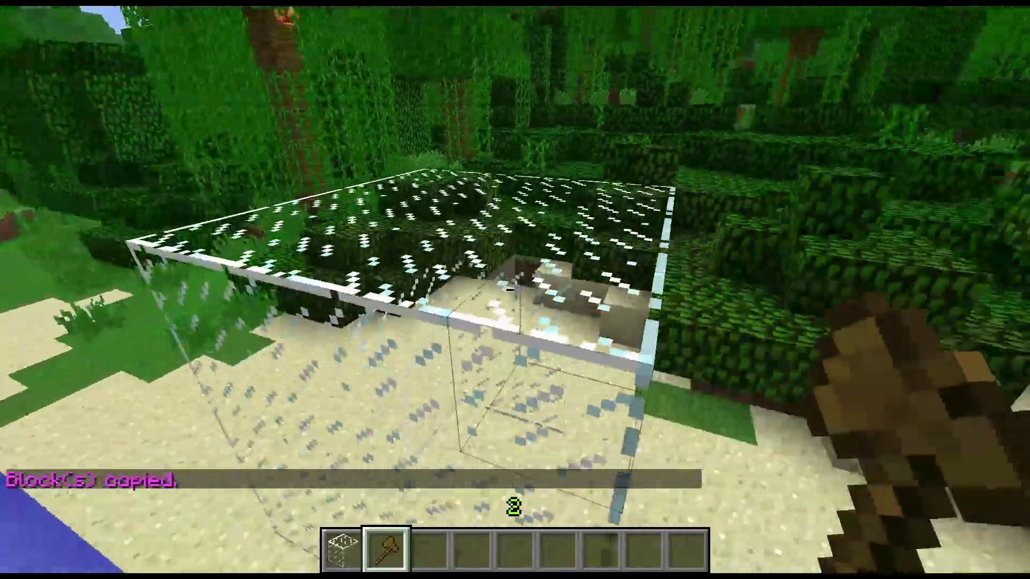
pyautogui.press('a')
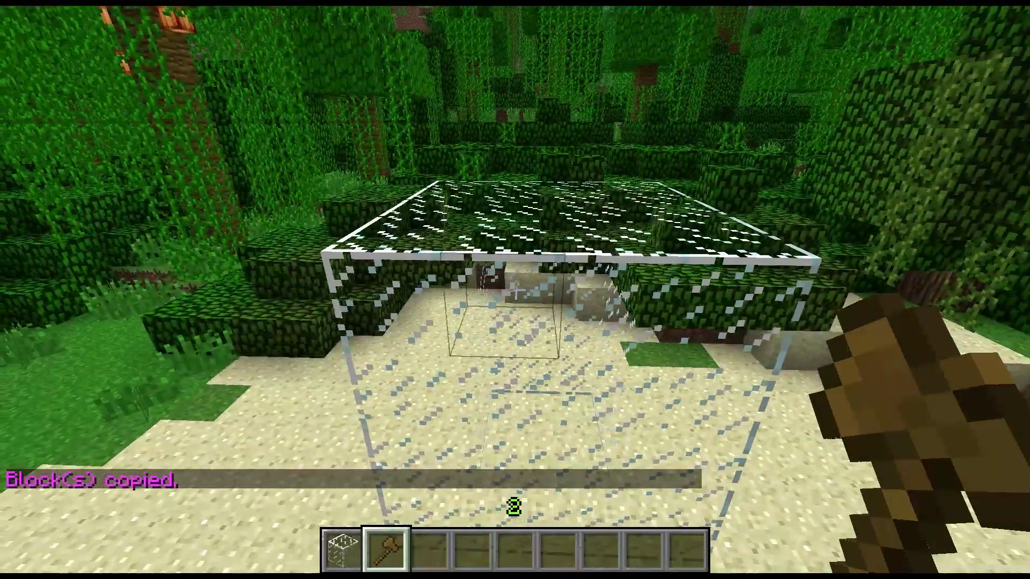
pyautogui.press('d')
pyautogui.press('s')
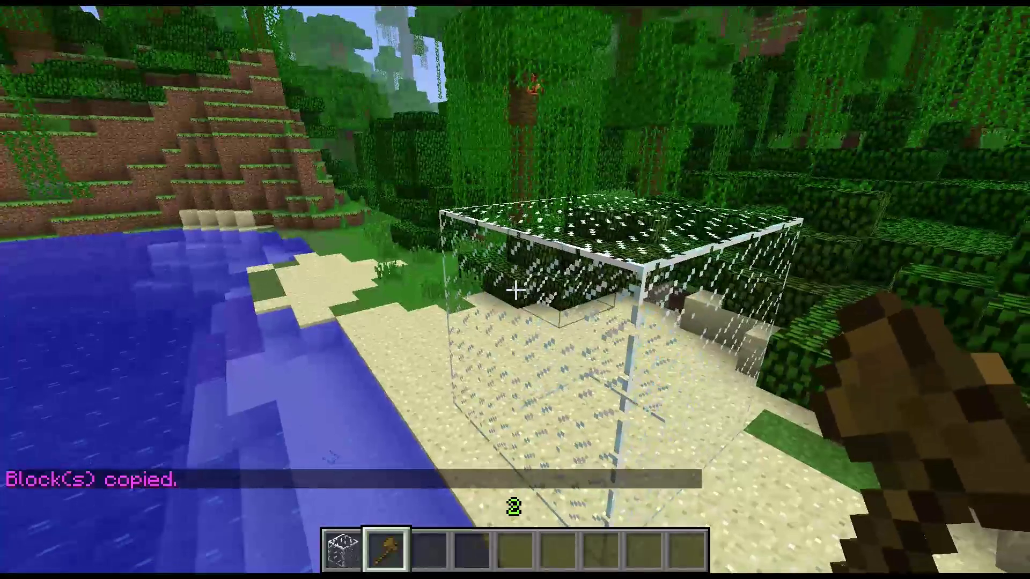
pyautogui.press('d')
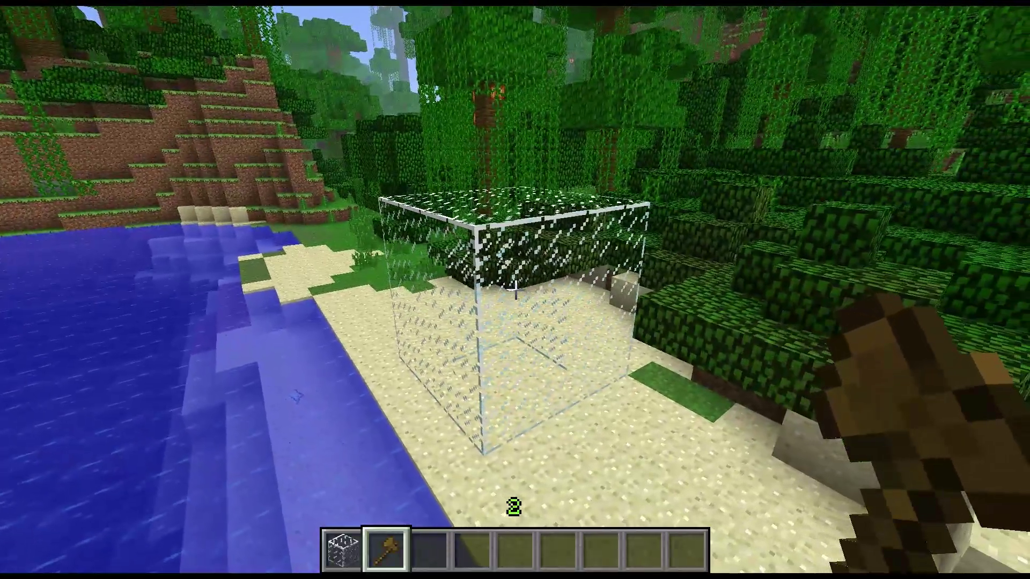
pyautogui.press('t')
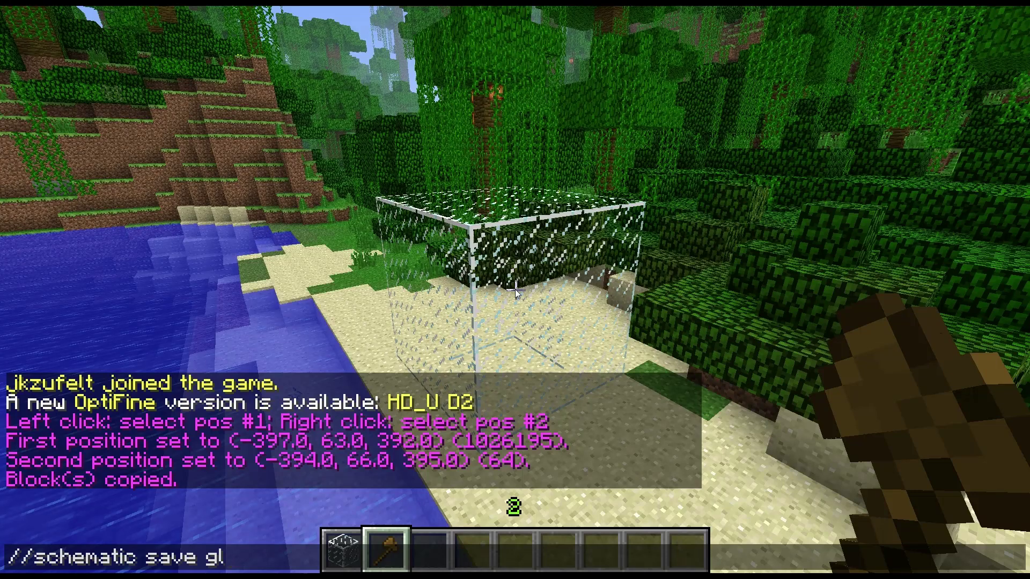
pyautogui.write('ass')
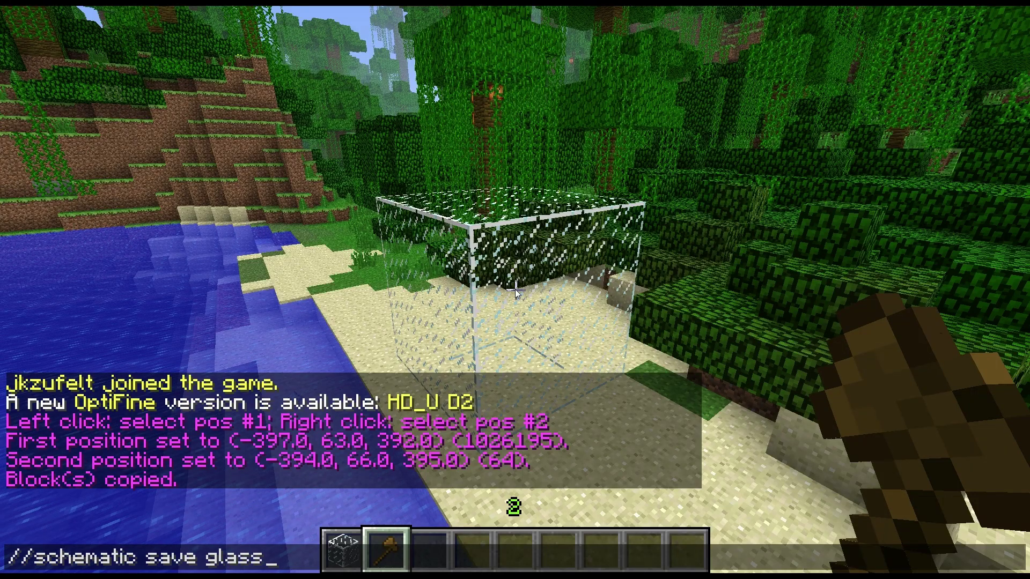
pyautogui.press('Return')
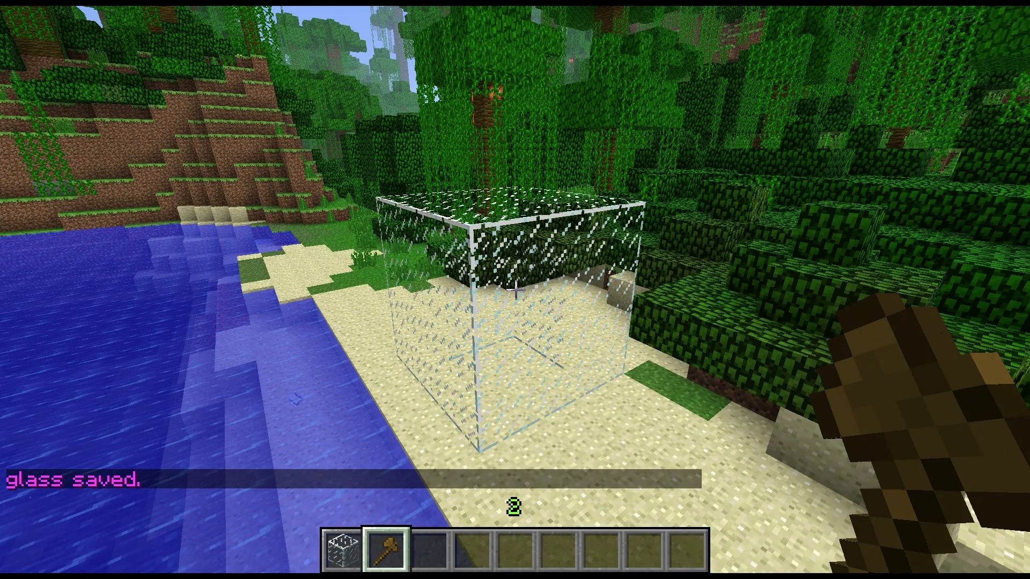
# Switch to the Windows desktop, open the server's New folder and move its window toward the middle of the desktop
pyautogui.press('a')
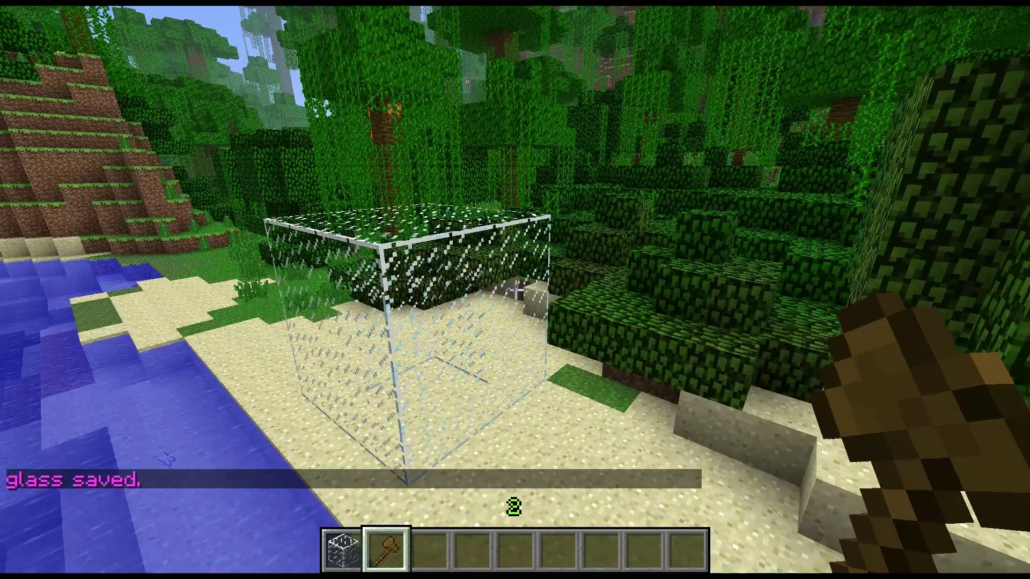
pyautogui.press('w')
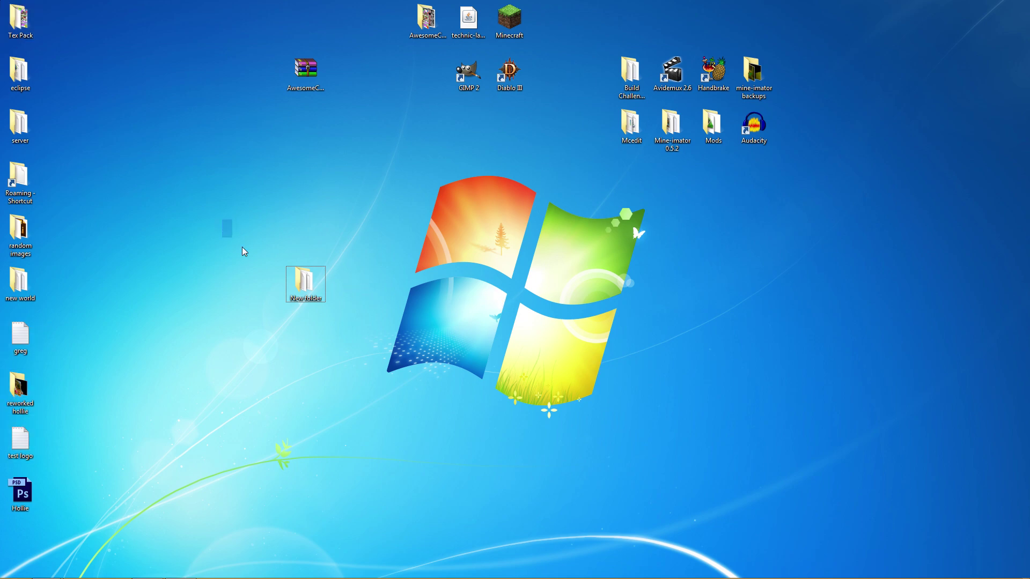
pyautogui.moveTo(242, 247); pyautogui.dragTo(420, 361)
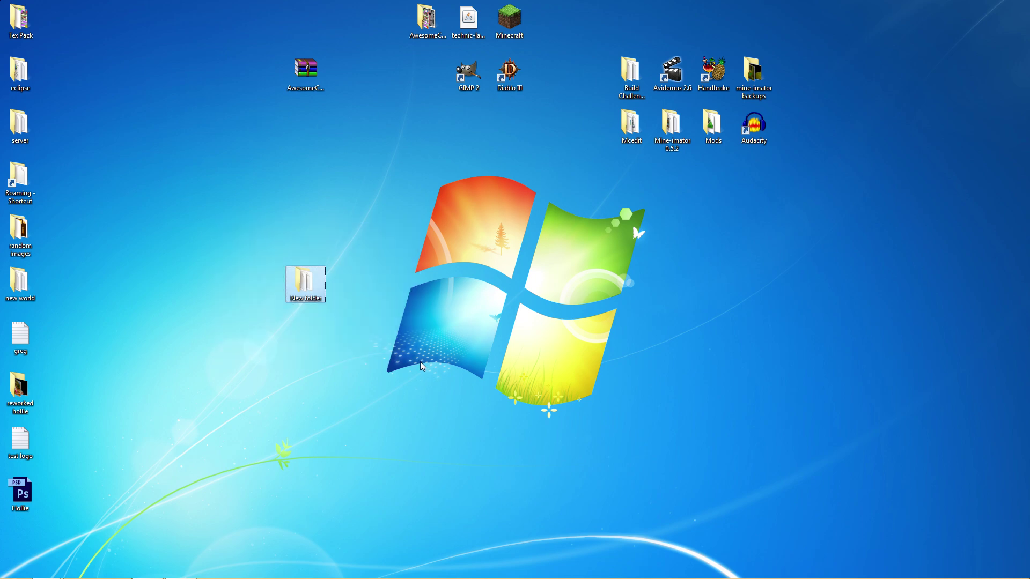
pyautogui.doubleClick(315, 287)
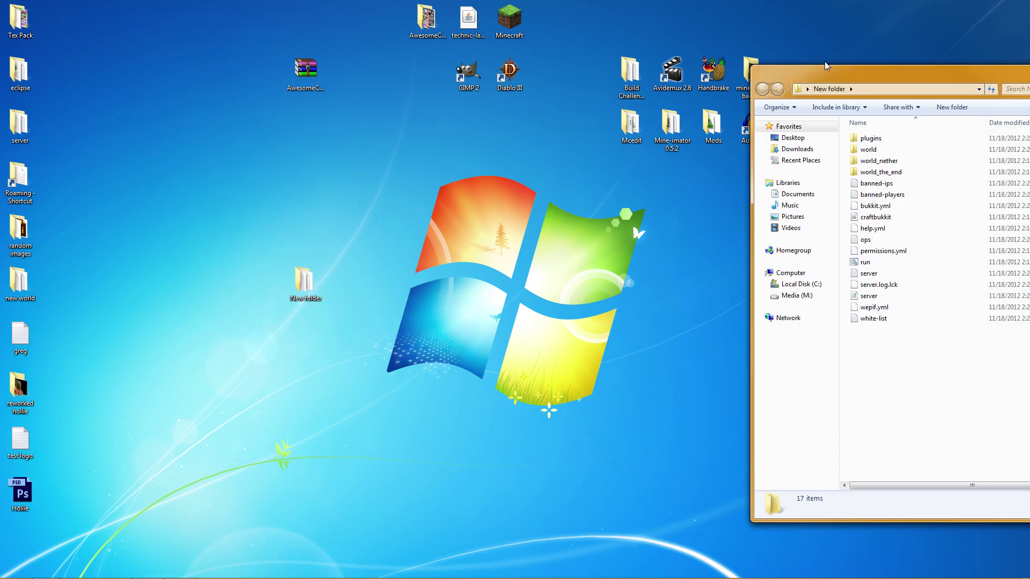
pyautogui.moveTo(826, 66); pyautogui.dragTo(519, 69)
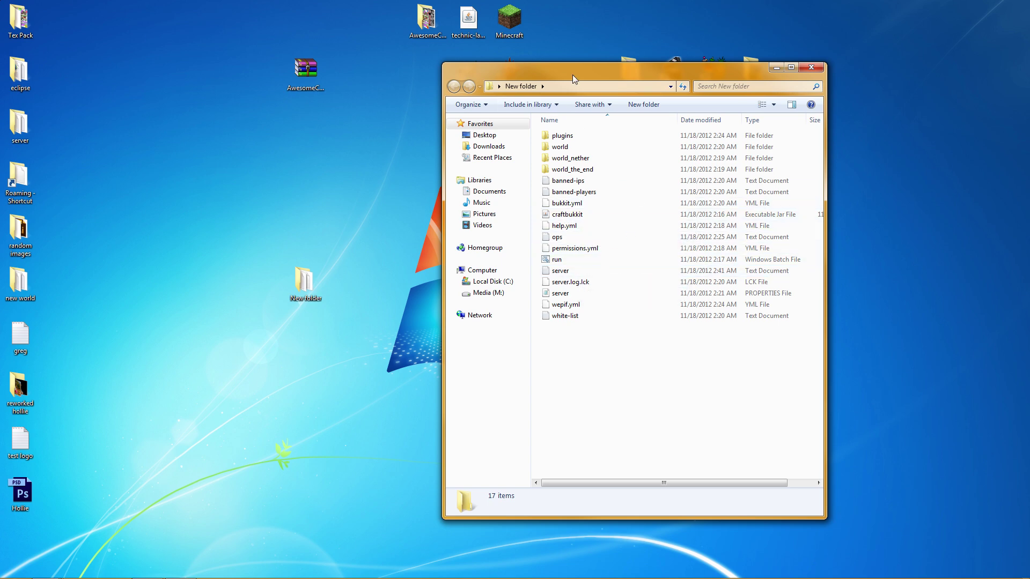
pyautogui.moveTo(572, 75); pyautogui.dragTo(529, 88)
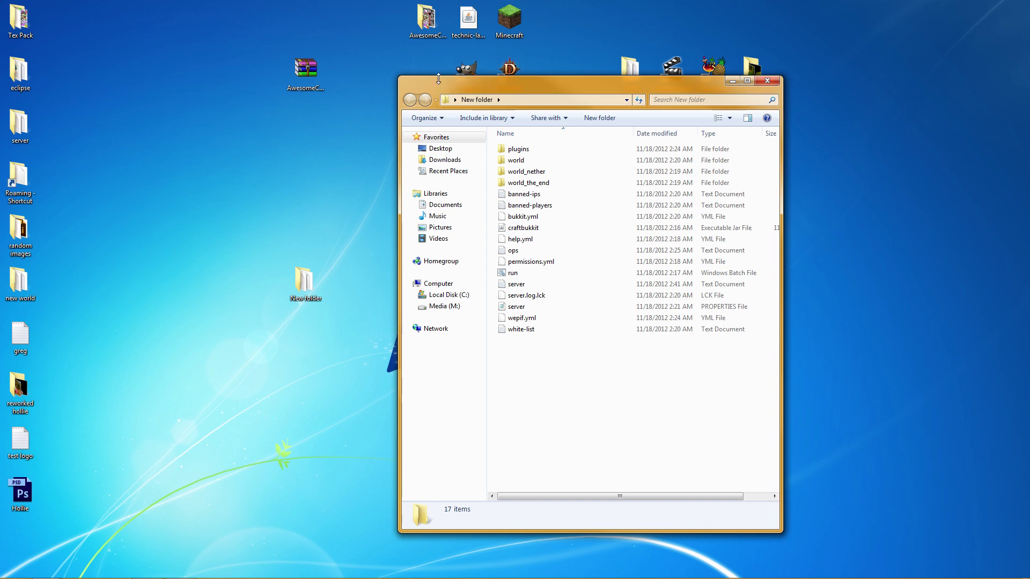
pyautogui.moveTo(438, 79); pyautogui.dragTo(456, 56)
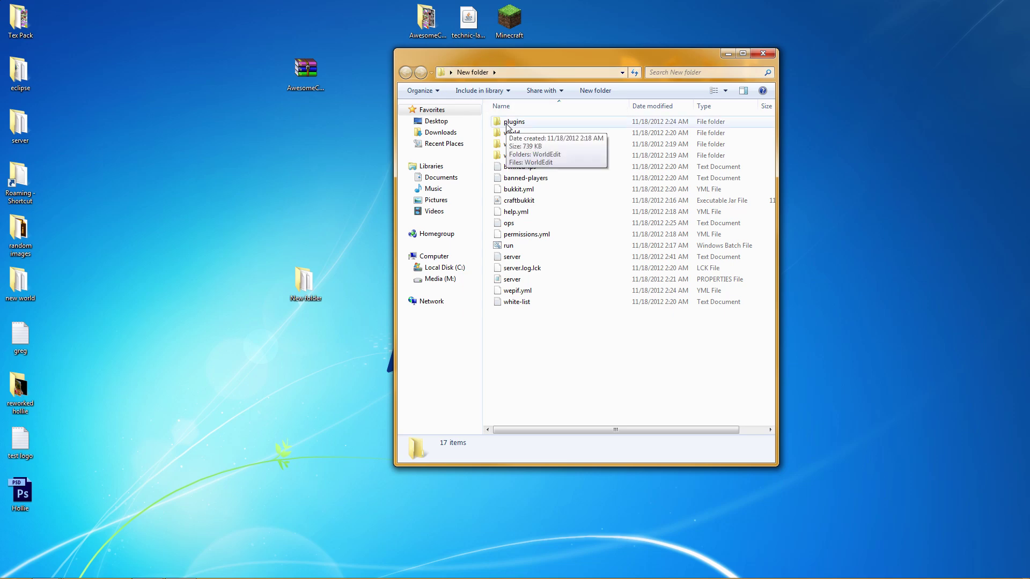
pyautogui.moveTo(484, 57)
pyautogui.mouseDown()
pyautogui.moveTo(562, 63)
pyautogui.moveTo(490, 58)
pyautogui.moveTo(500, 57)
pyautogui.mouseUp()
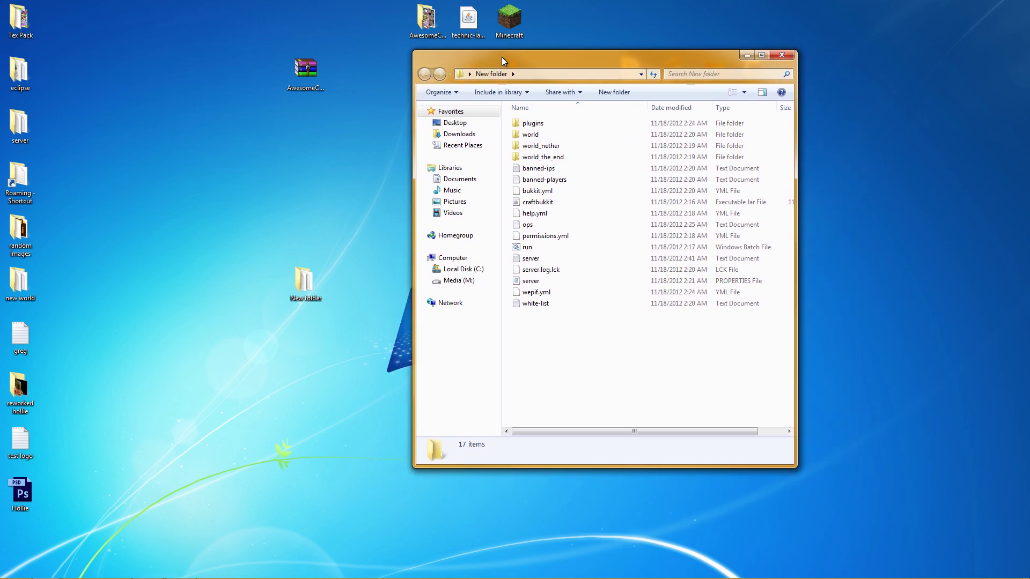
# Open the schematics folder inside plugins > WorldEdit to locate glass.schematic
pyautogui.doubleClick(546, 126)
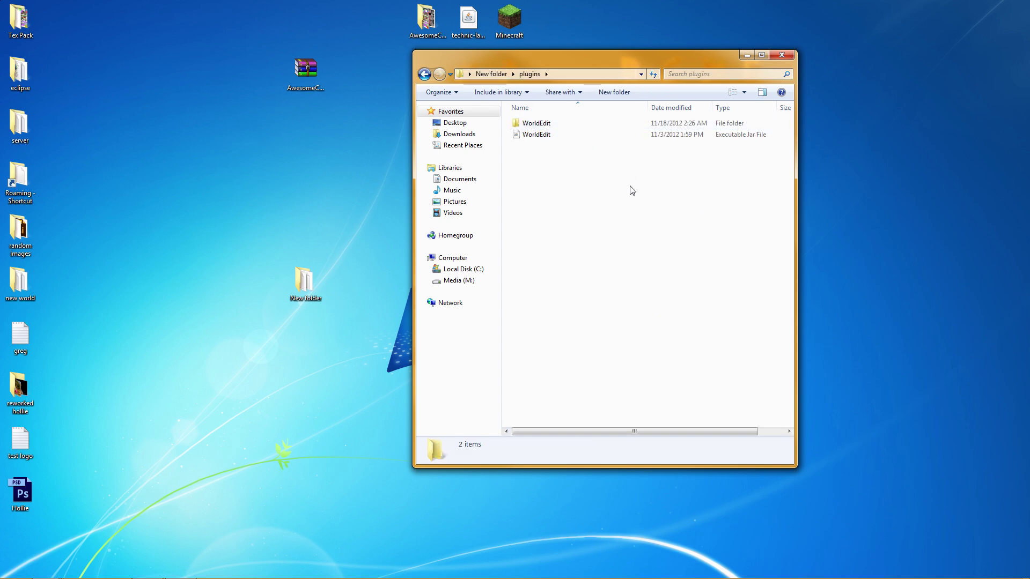
pyautogui.doubleClick(536, 124)
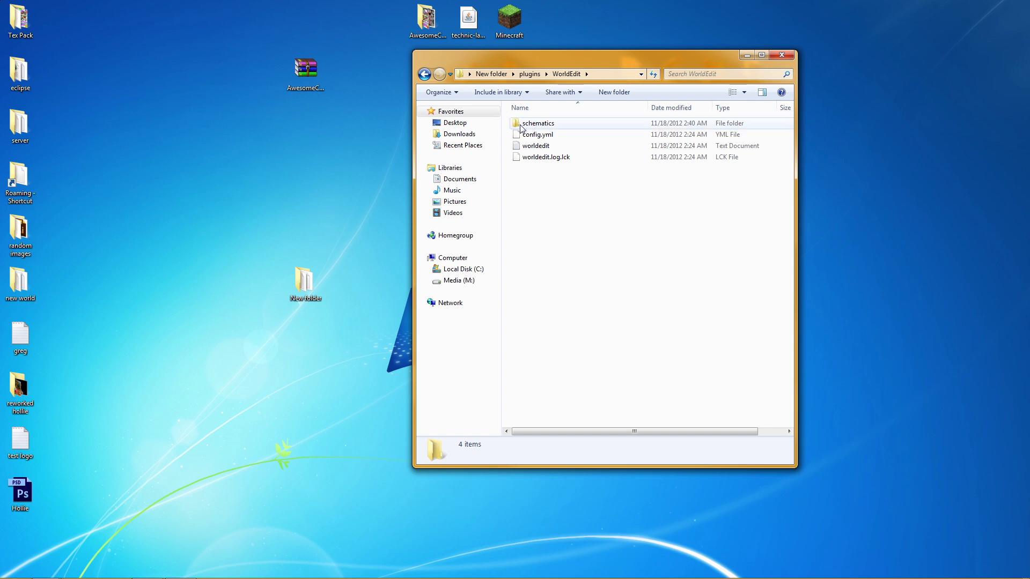
pyautogui.doubleClick(538, 124)
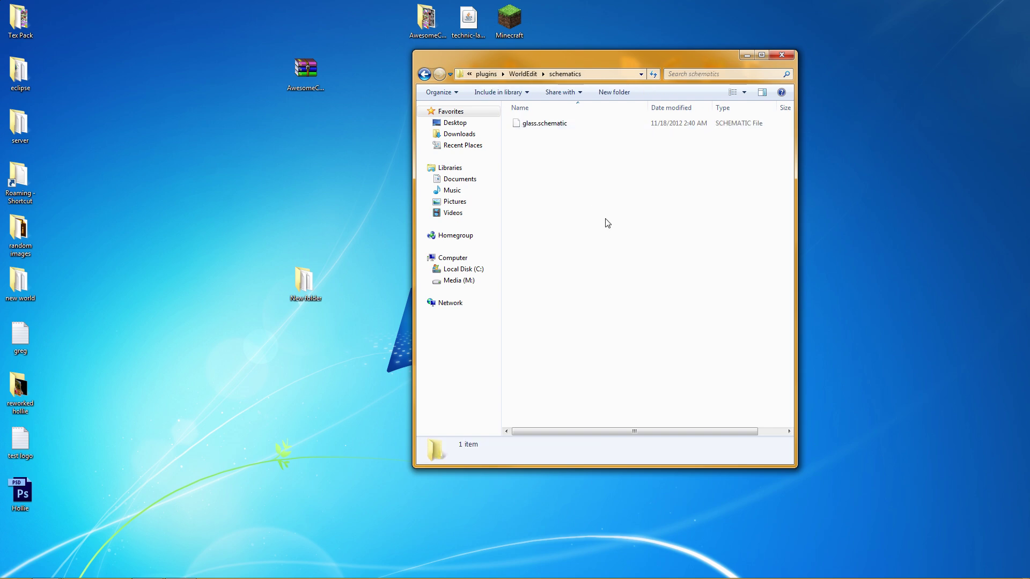
pyautogui.moveTo(540, 128); pyautogui.dragTo(536, 119)
pyautogui.click(559, 160)
# Place the Mine-imator 0.5.2 folder window beside the WorldEdit schematics window and open its Schematics subfolder
pyautogui.moveTo(579, 58); pyautogui.dragTo(317, 56)
pyautogui.doubleClick(670, 127)
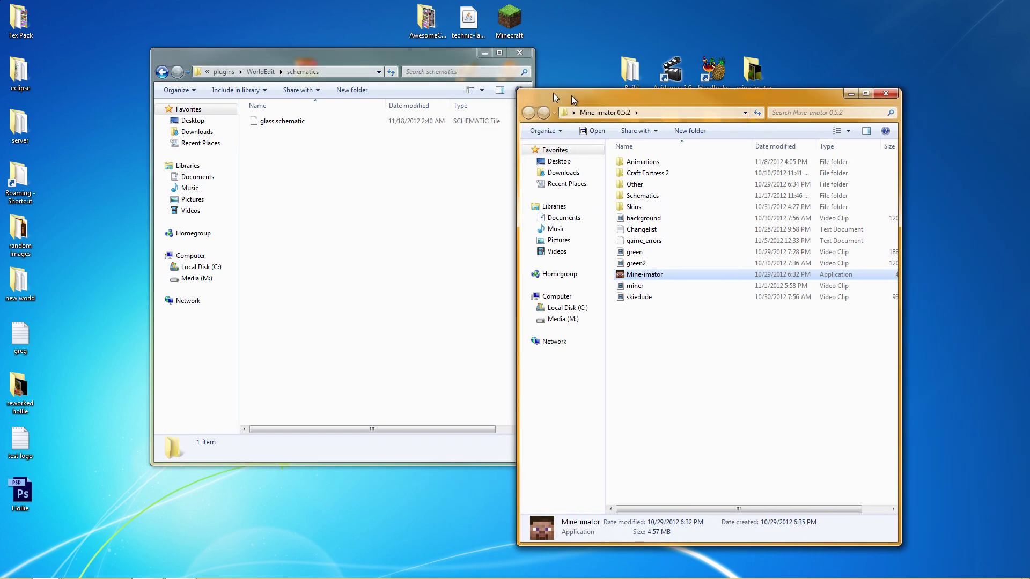
pyautogui.moveTo(552, 92); pyautogui.dragTo(622, 50)
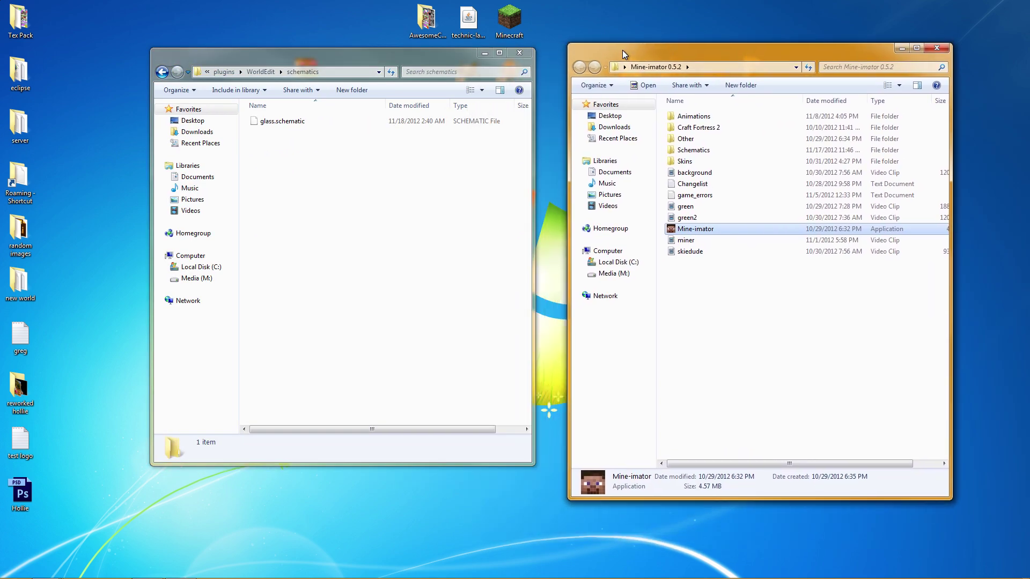
pyautogui.click(694, 150)
pyautogui.doubleClick(696, 153)
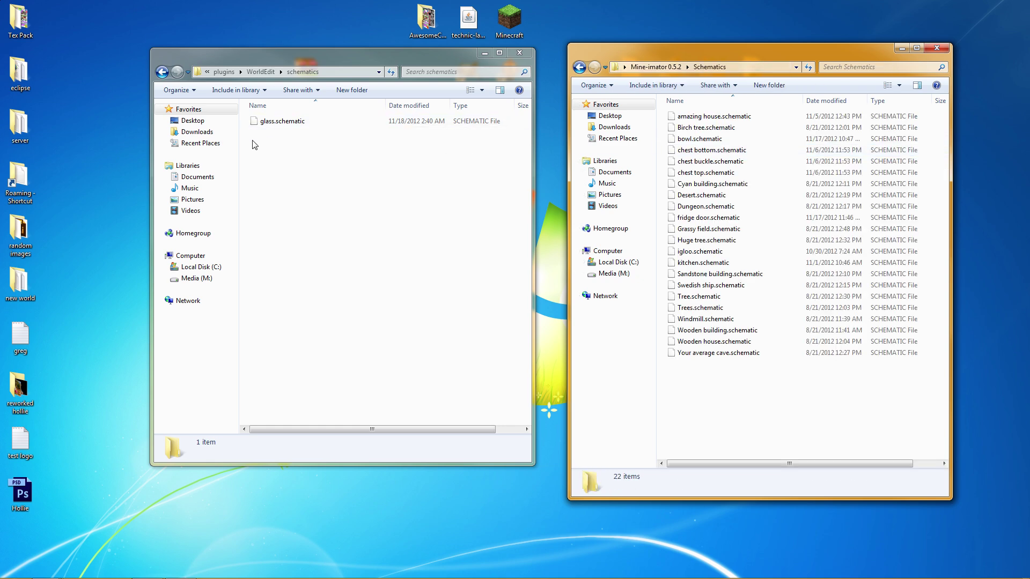
# Copy glass.schematic from the WorldEdit folder into Mine-imator's Schematics folder and close the WorldEdit folder window
pyautogui.click(282, 124)
pyautogui.moveTo(284, 129); pyautogui.dragTo(738, 400)
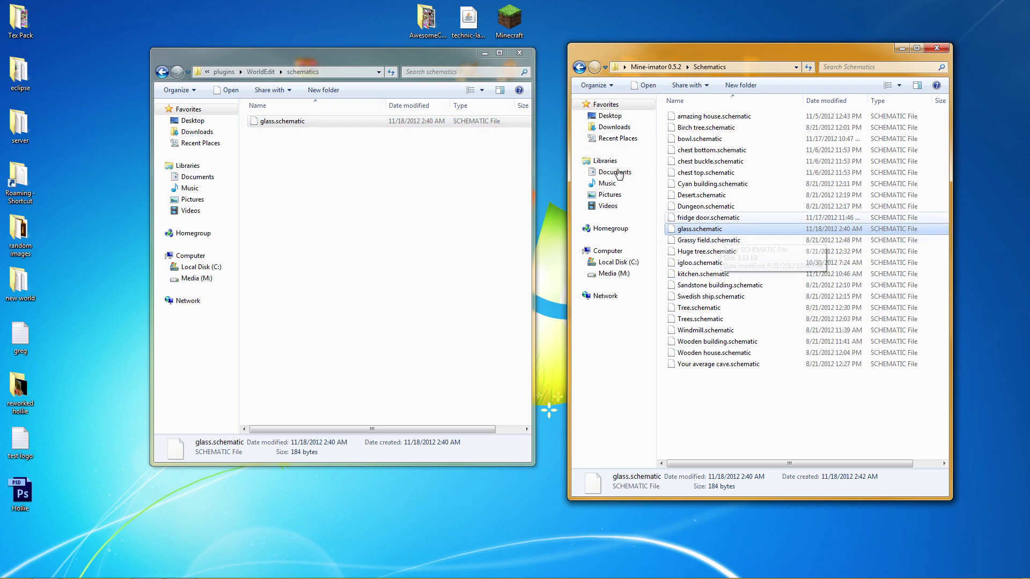
pyautogui.click(524, 54)
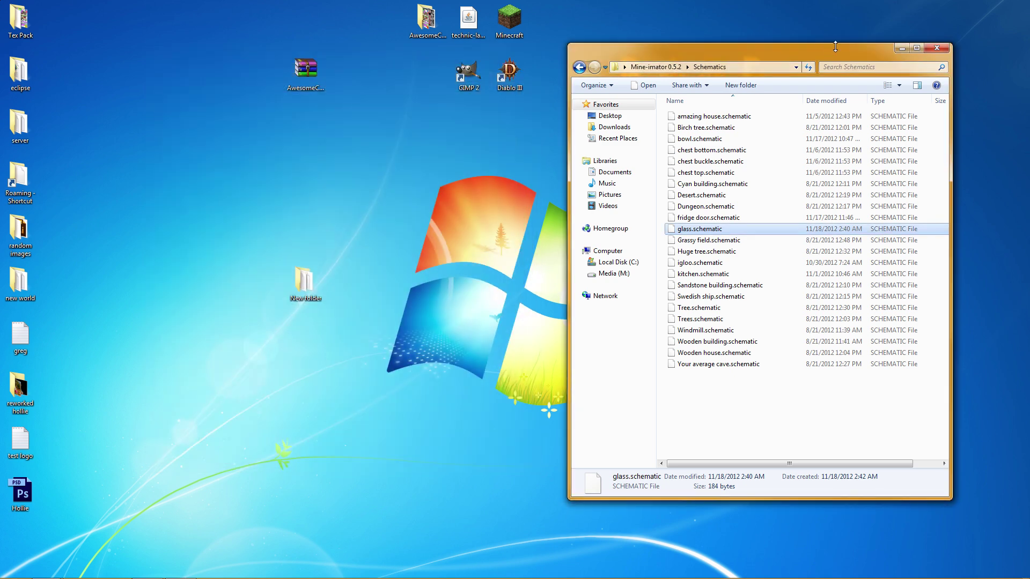
# Close the Schematics folder window, launch Mine-imator from the Mine-imator 0.5.2 folder and maximize its window
pyautogui.click(936, 48)
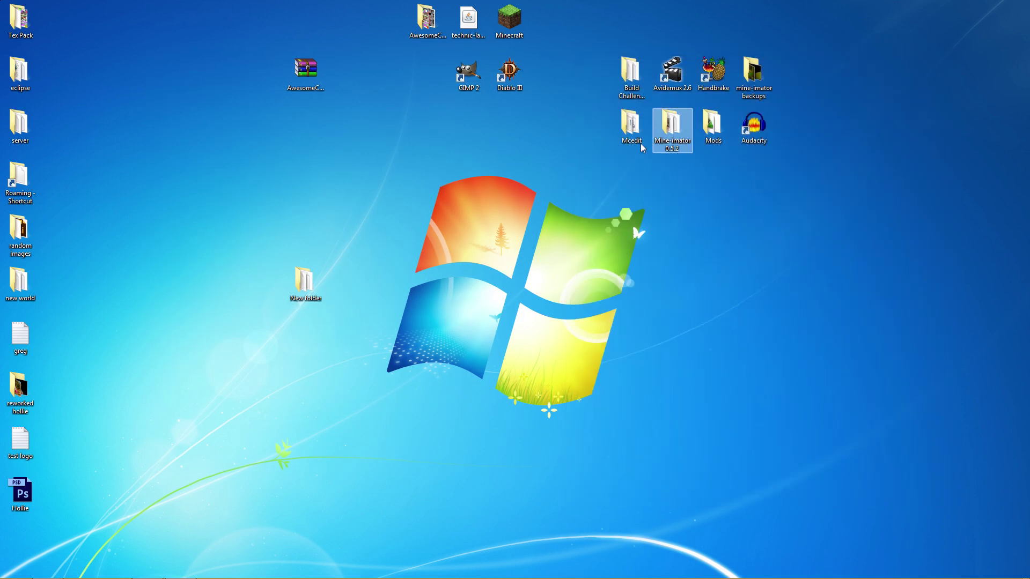
pyautogui.doubleClick(674, 127)
pyautogui.click(694, 230)
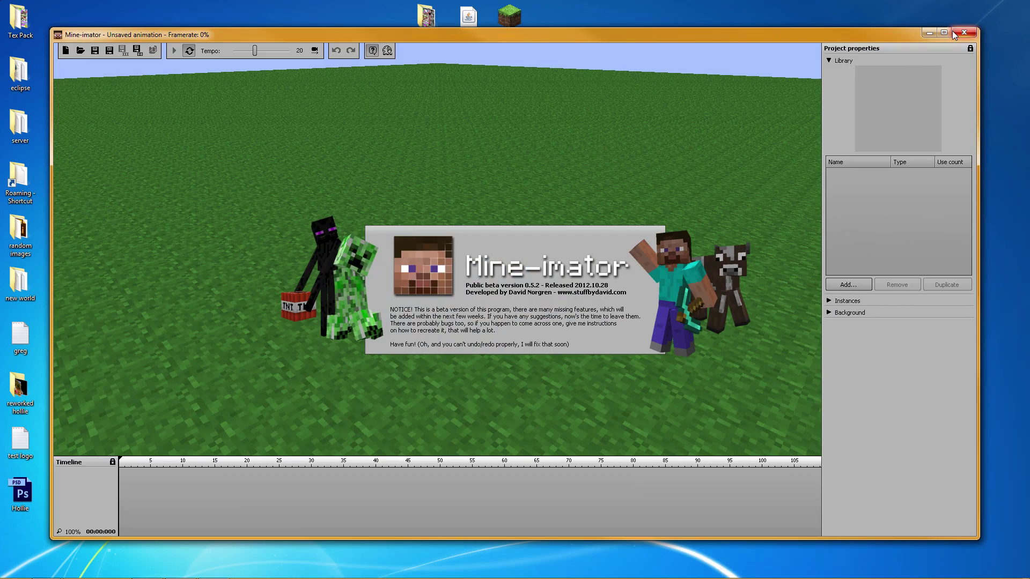
pyautogui.click(953, 32)
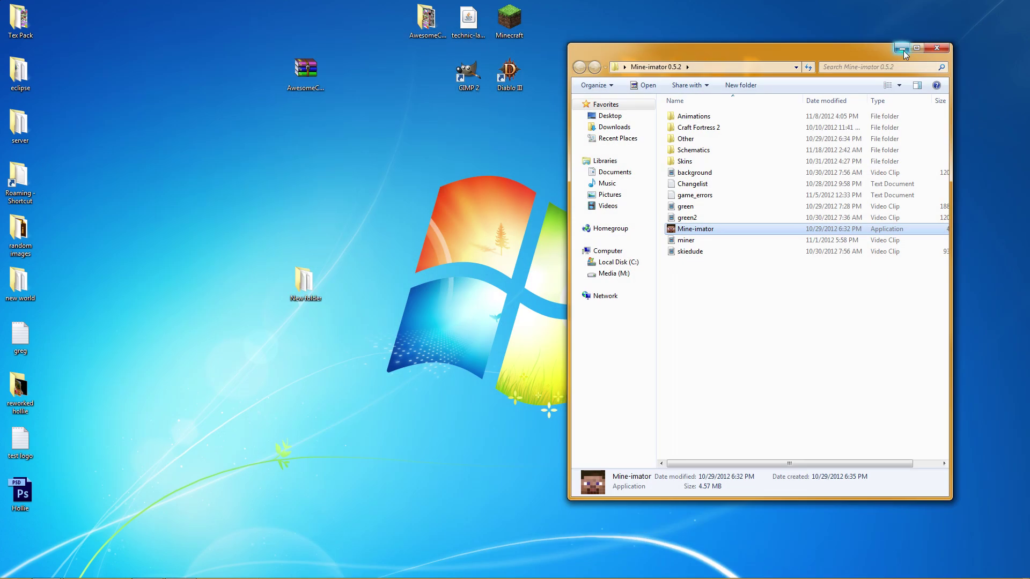
pyautogui.doubleClick(693, 230)
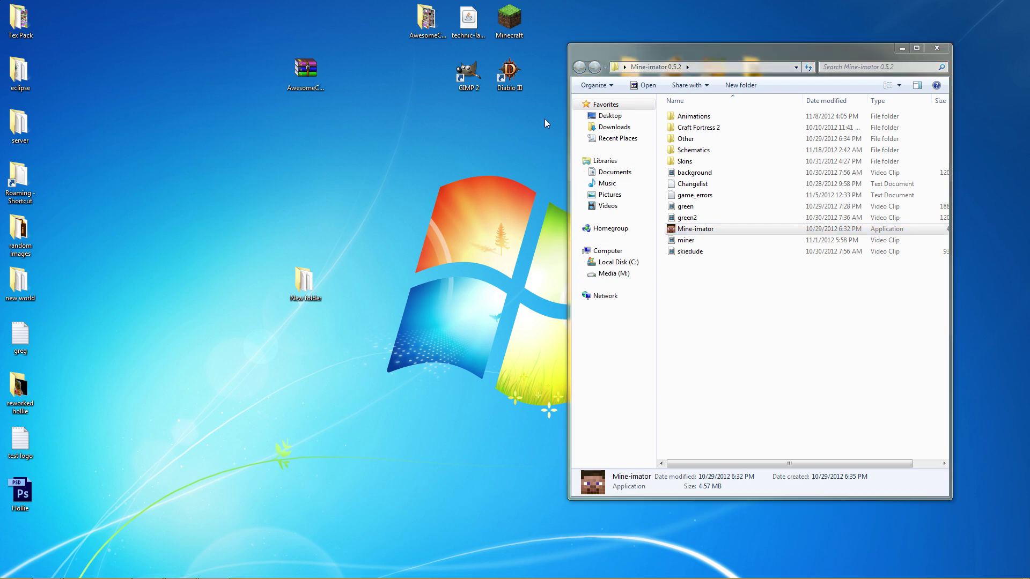
pyautogui.moveTo(519, 577)
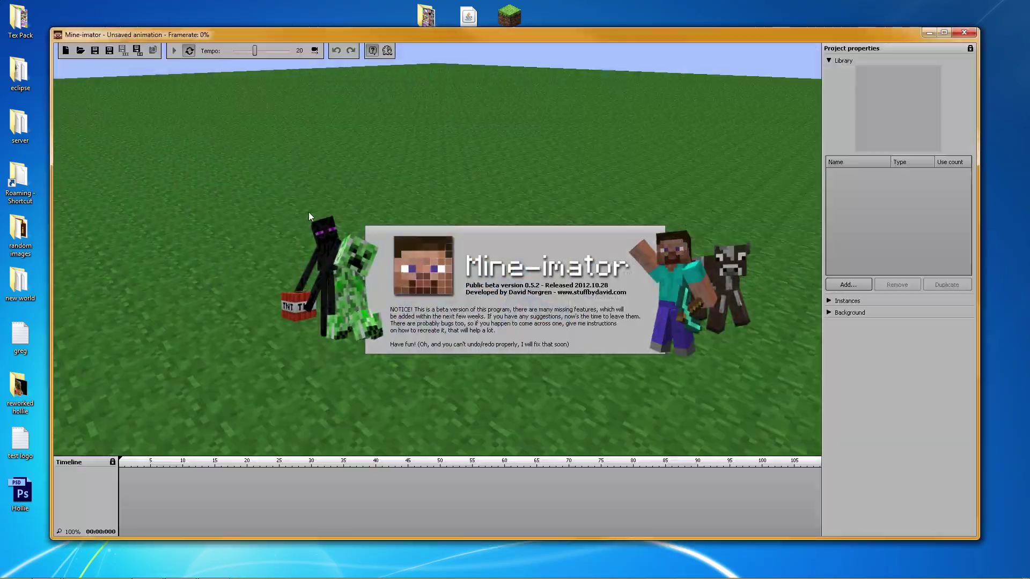
pyautogui.click(943, 34)
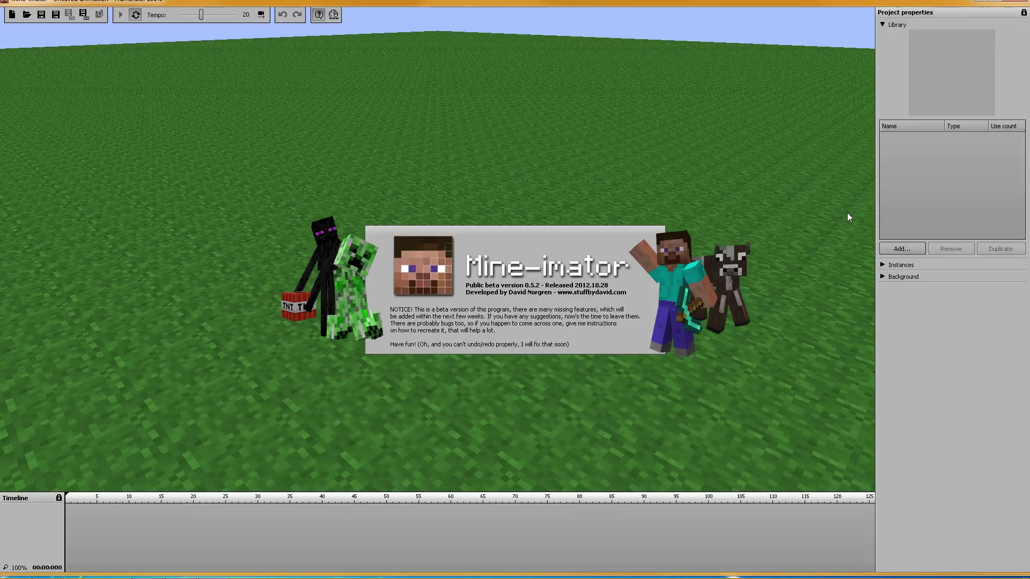
# Add a Scenery item to the library and load glass.schematic from the Schematics folder into it
pyautogui.click(913, 247)
pyautogui.click(908, 296)
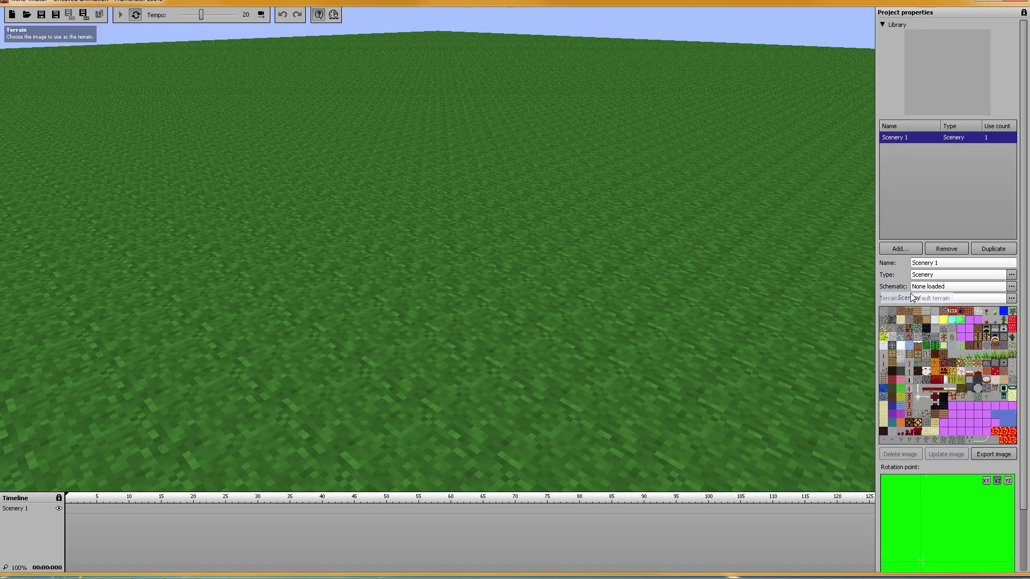
pyautogui.click(934, 291)
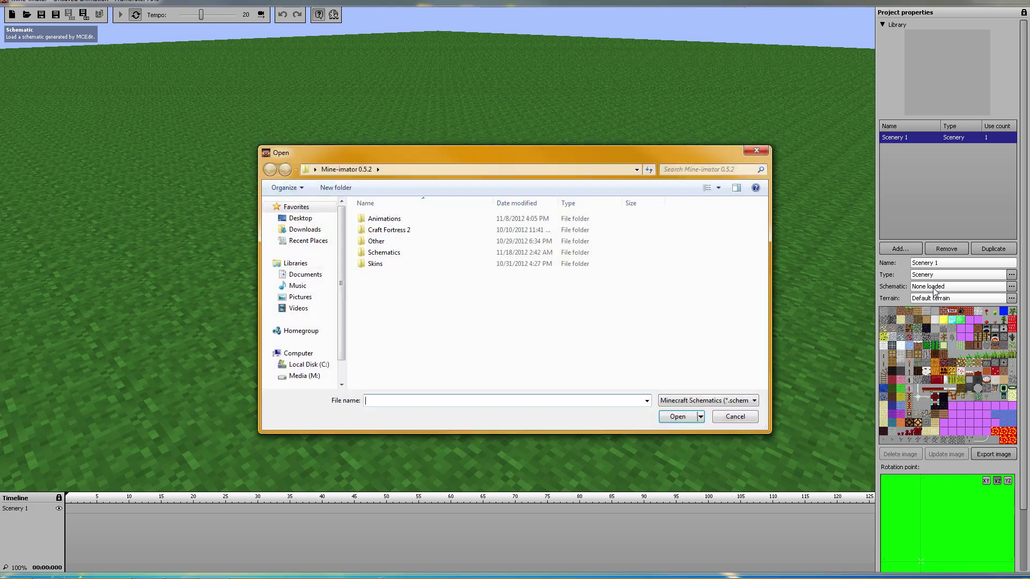
pyautogui.doubleClick(414, 255)
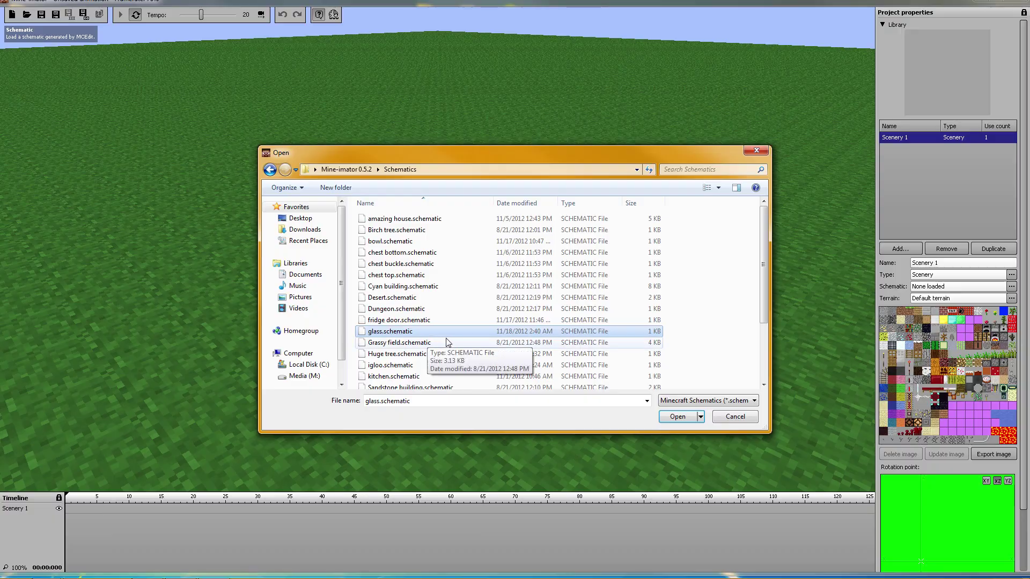
pyautogui.click(677, 418)
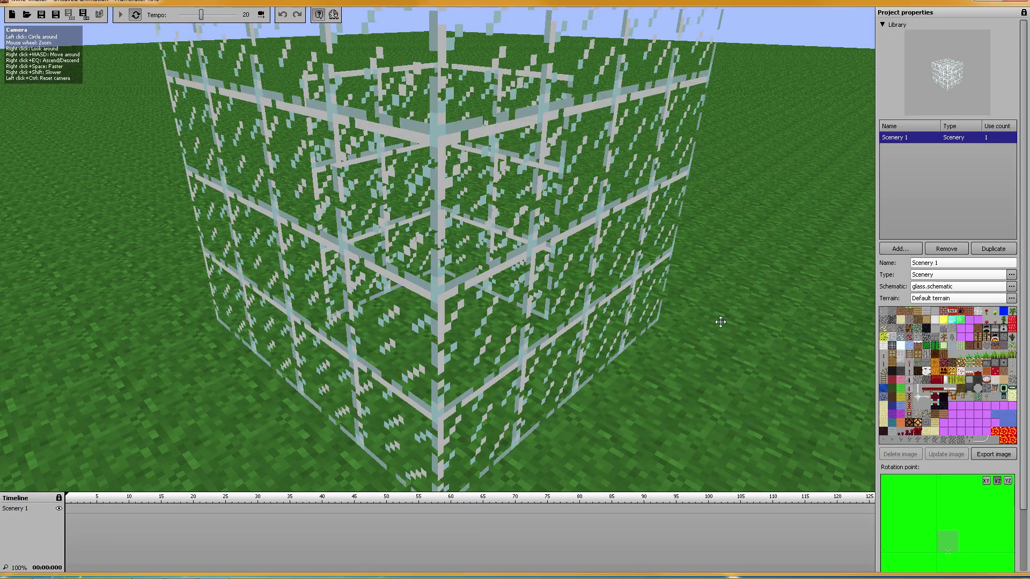
pyautogui.moveTo(437, 250)
pyautogui.mouseDown(button='right')
pyautogui.moveTo(438, 226)
pyautogui.moveTo(413, 214)
pyautogui.moveTo(429, 198)
pyautogui.moveTo(446, 230)
pyautogui.moveTo(396, 247)
pyautogui.moveTo(445, 231)
pyautogui.moveTo(447, 212)
pyautogui.moveTo(461, 258)
pyautogui.moveTo(428, 239)
pyautogui.moveTo(437, 225)
pyautogui.moveTo(423, 268)
pyautogui.moveTo(450, 250)
pyautogui.moveTo(429, 249)
pyautogui.moveTo(437, 236)
pyautogui.moveTo(423, 247)
pyautogui.moveTo(375, 242)
pyautogui.moveTo(432, 244)
pyautogui.mouseUp(button='right')
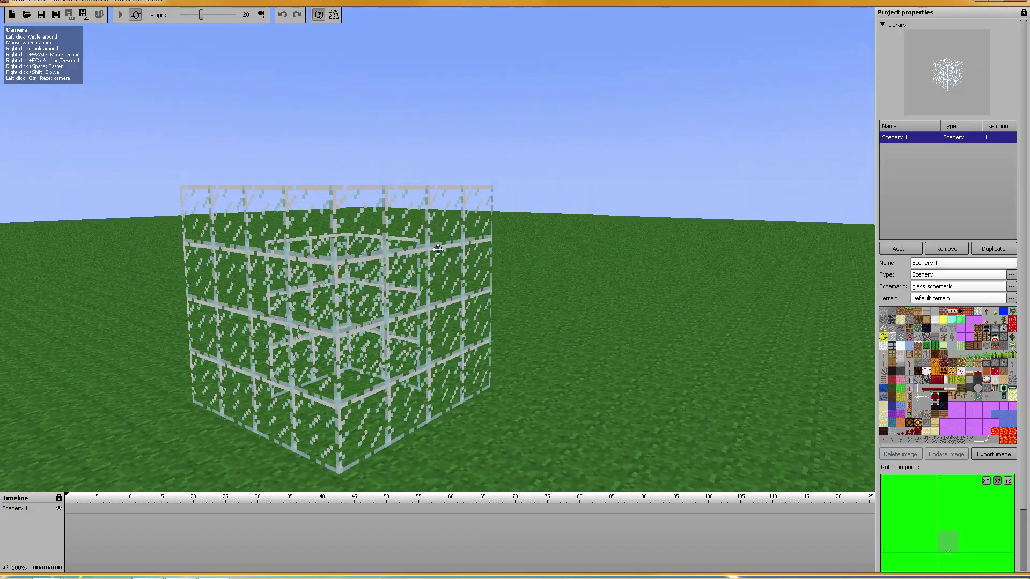
# Leave Mine-imator, close its folder window and launch mcedit from the desktop's Mcedit folder
pyautogui.click(981, 4)
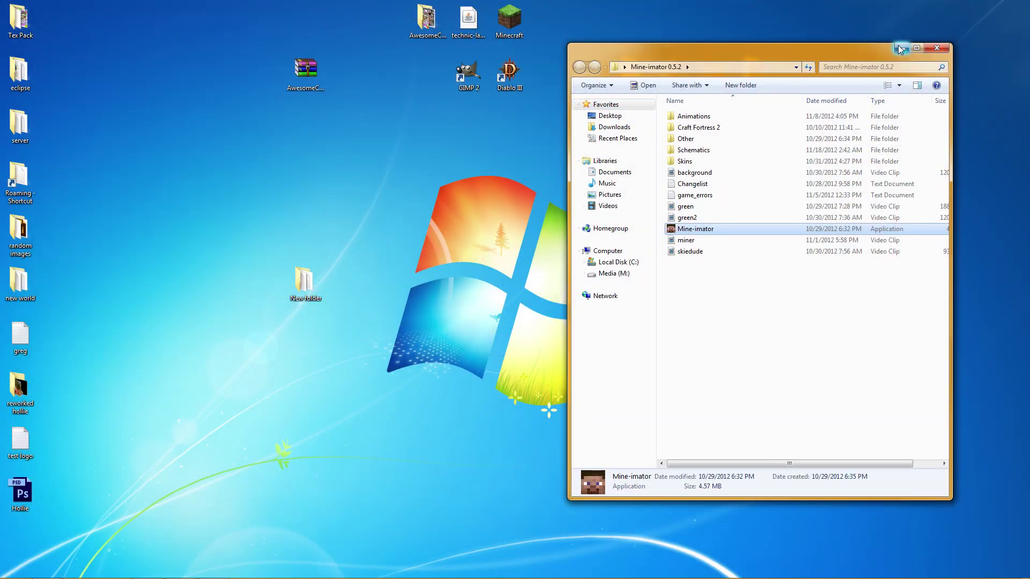
pyautogui.click(930, 49)
pyautogui.doubleClick(644, 123)
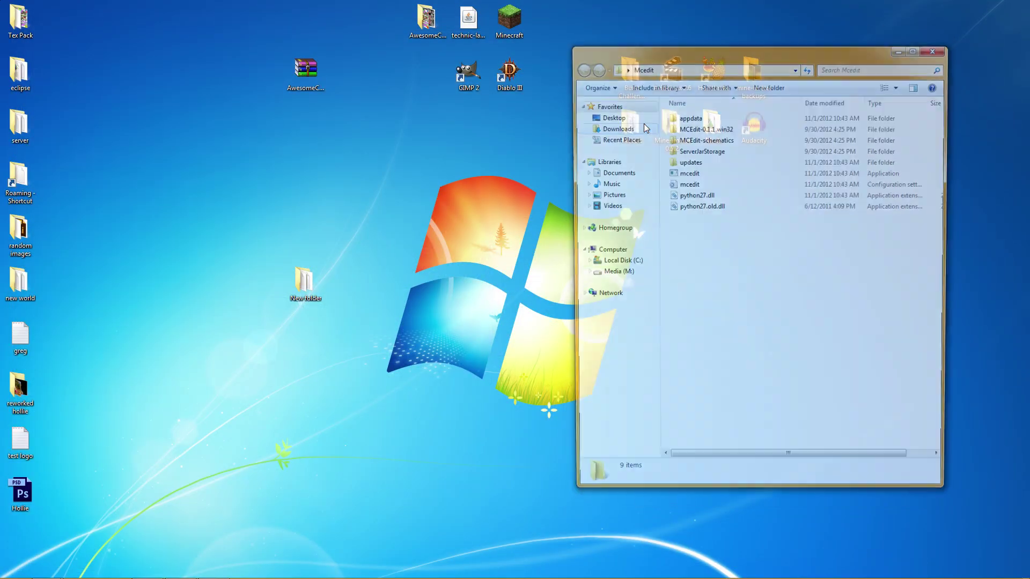
pyautogui.doubleClick(697, 173)
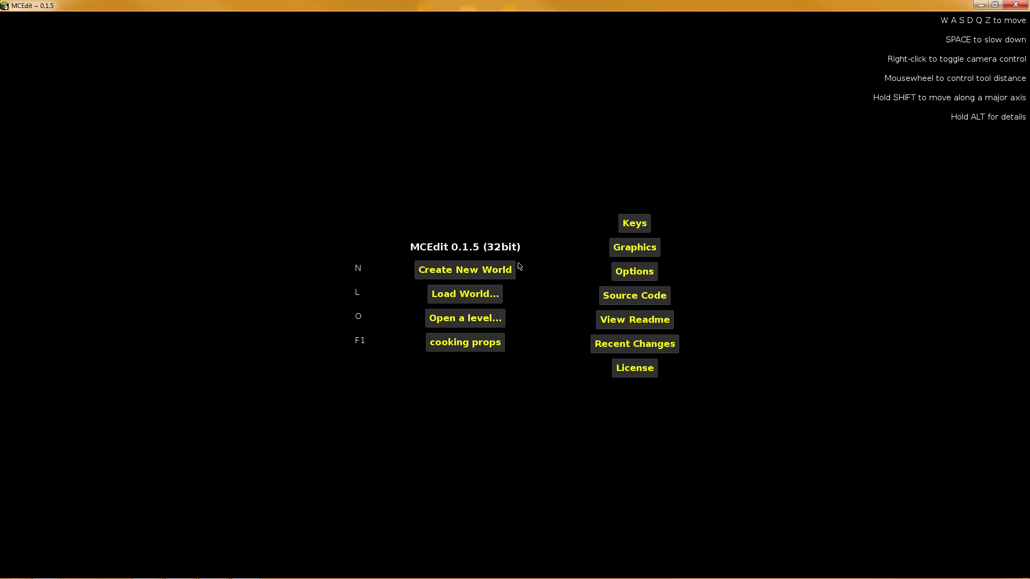
pyautogui.click(464, 299)
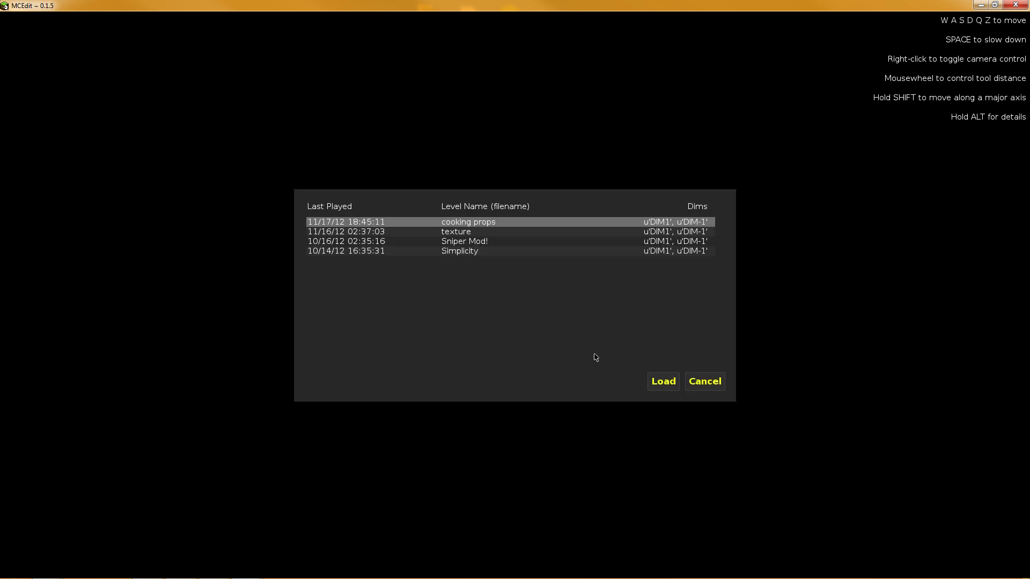
pyautogui.click(713, 384)
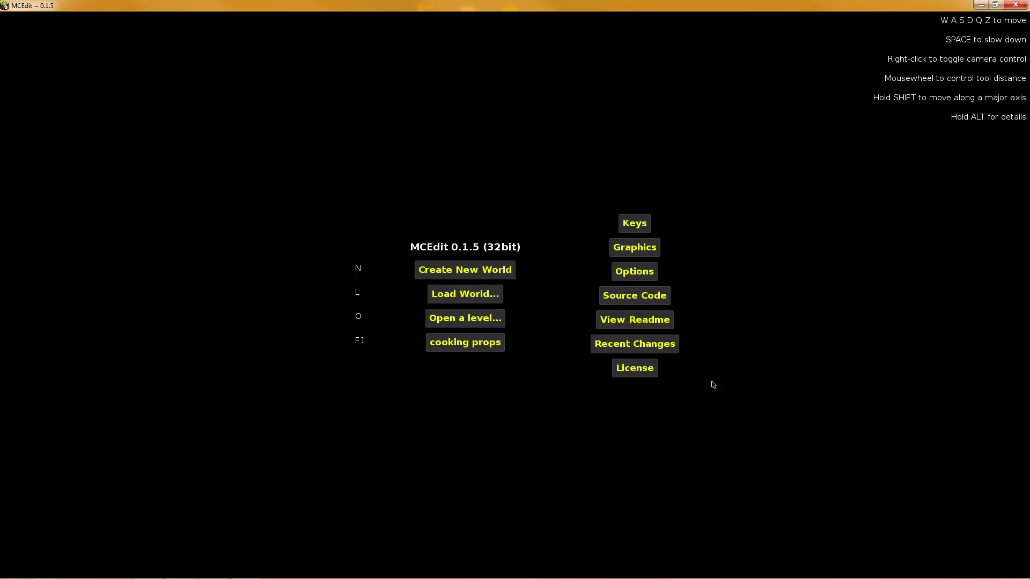
pyautogui.click(484, 319)
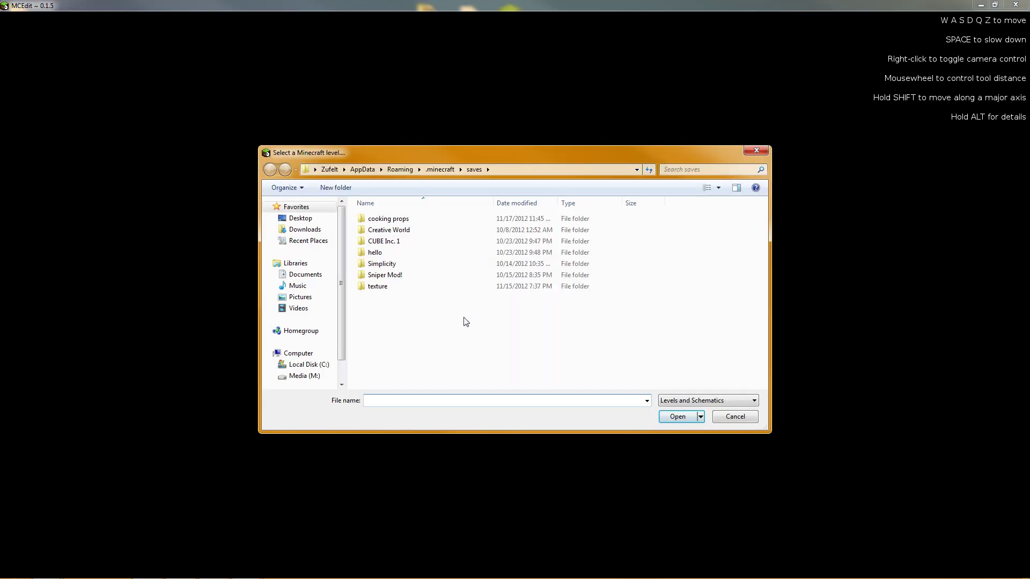
pyautogui.click(299, 218)
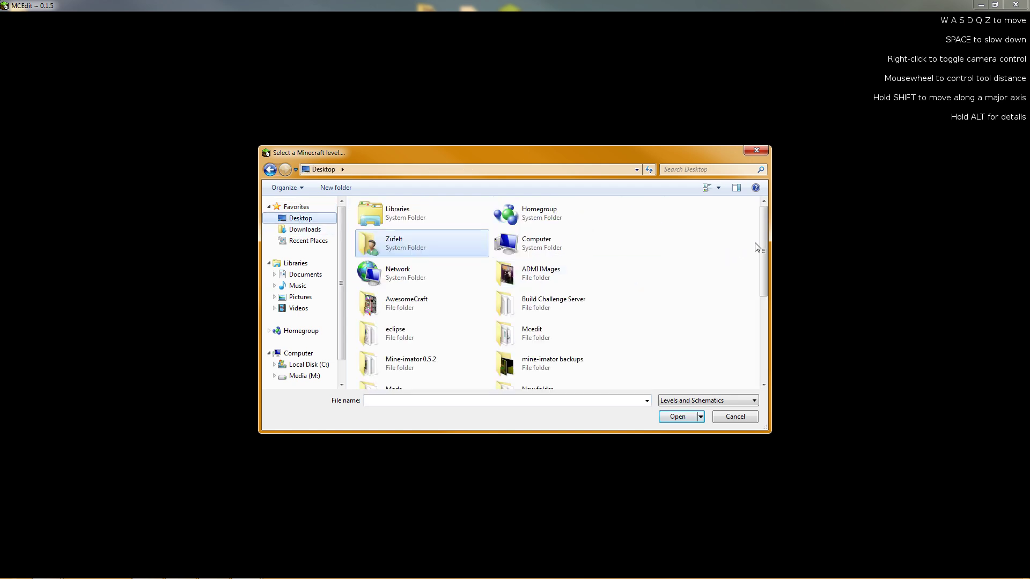
pyautogui.scroll(-3, 755, 247)
pyautogui.doubleClick(542, 322)
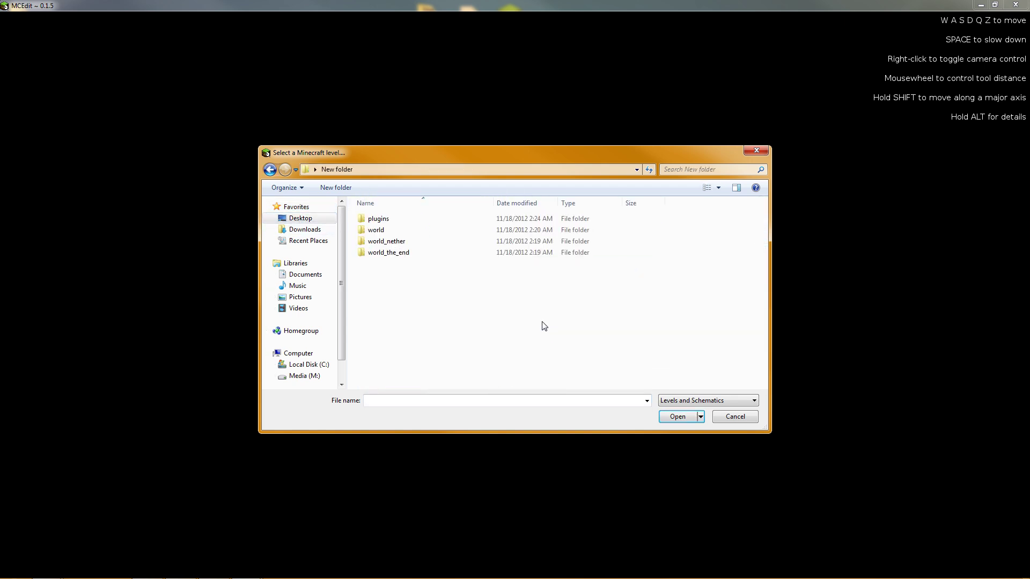
pyautogui.click(388, 233)
pyautogui.click(682, 421)
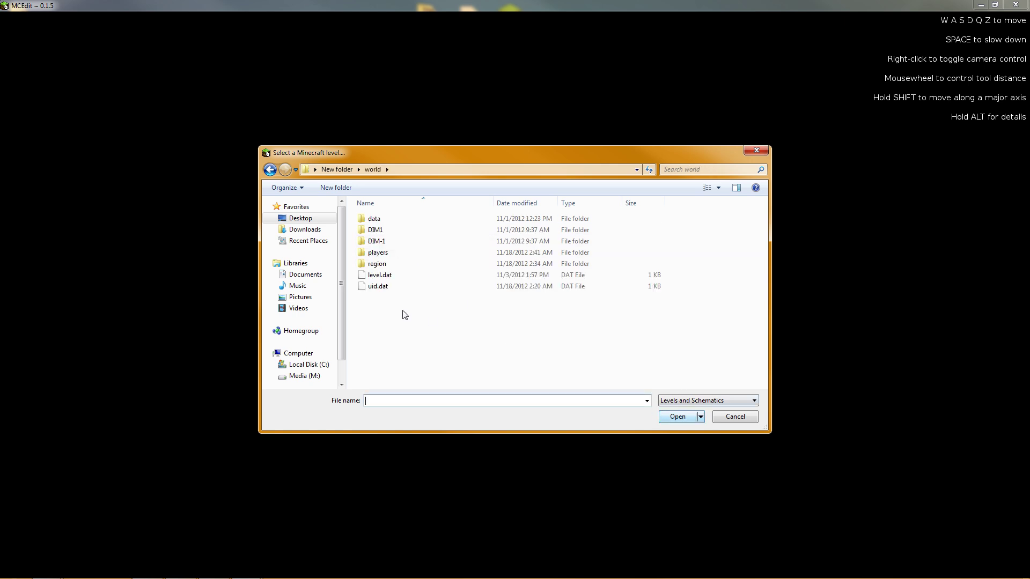
pyautogui.click(389, 264)
pyautogui.click(672, 418)
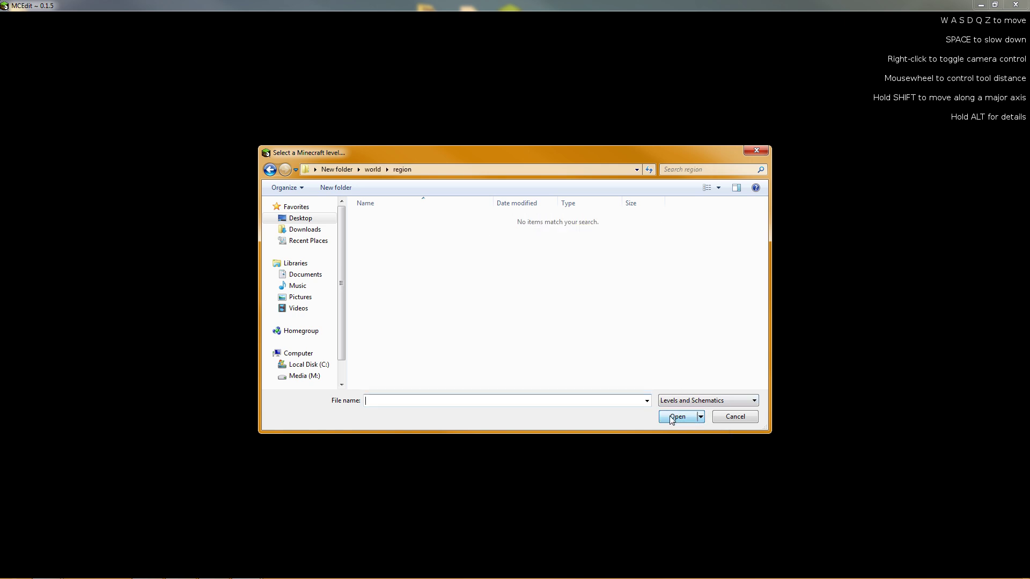
pyautogui.click(736, 418)
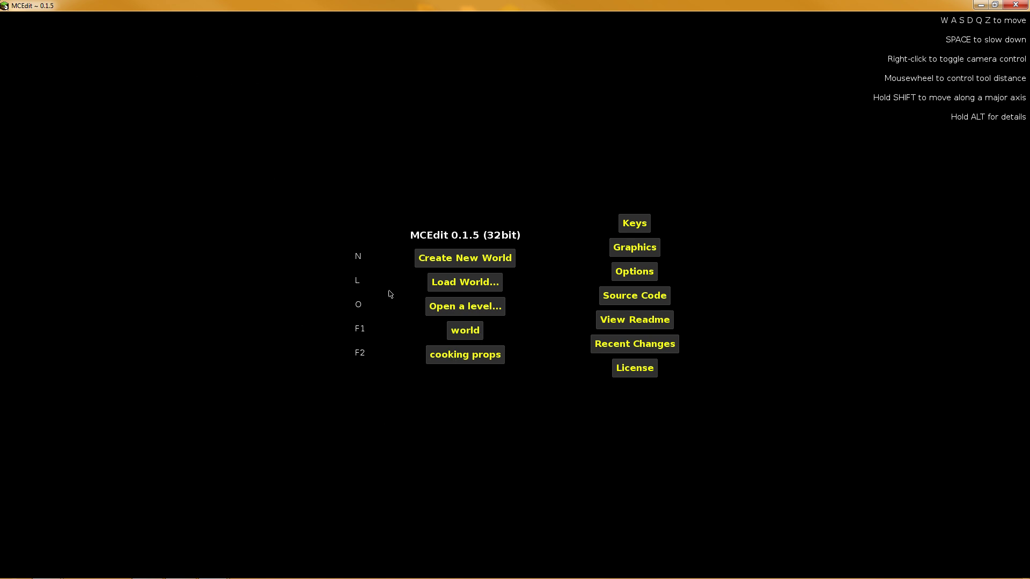
# Open the server world in MCEdit by loading level.dat from the world folder inside the desktop's New folder
pyautogui.click(465, 311)
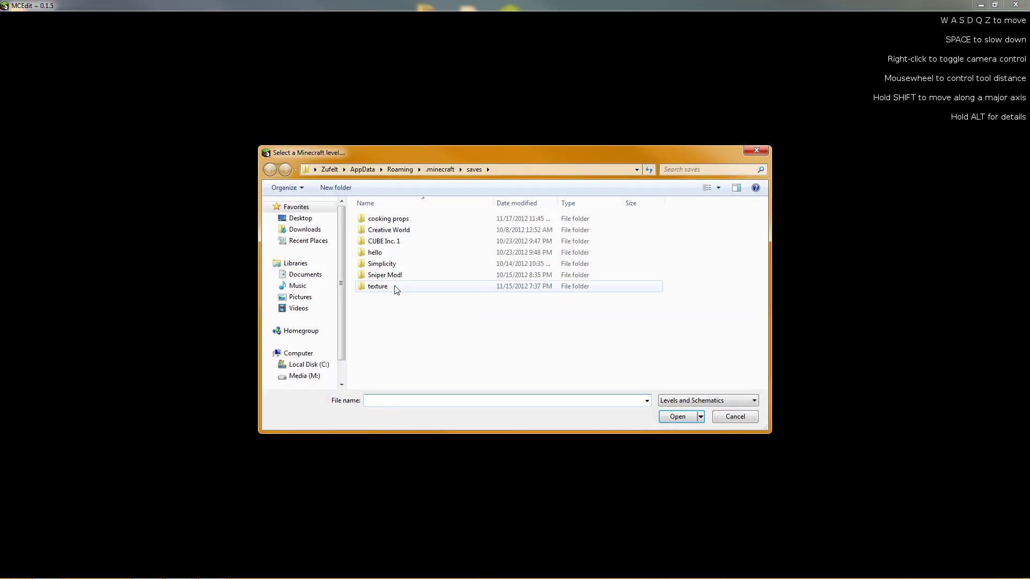
pyautogui.click(308, 224)
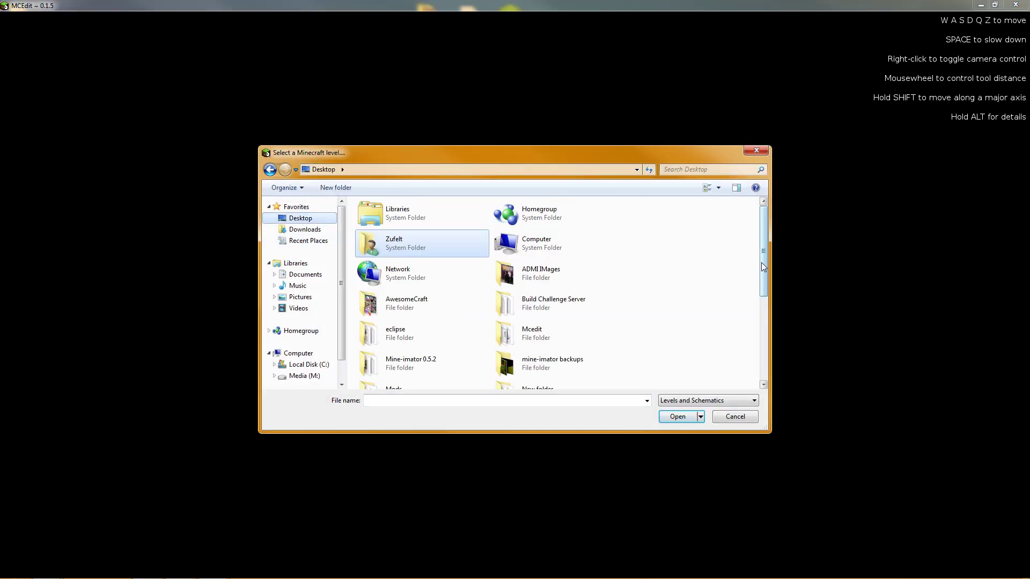
pyautogui.moveTo(761, 262); pyautogui.dragTo(754, 317)
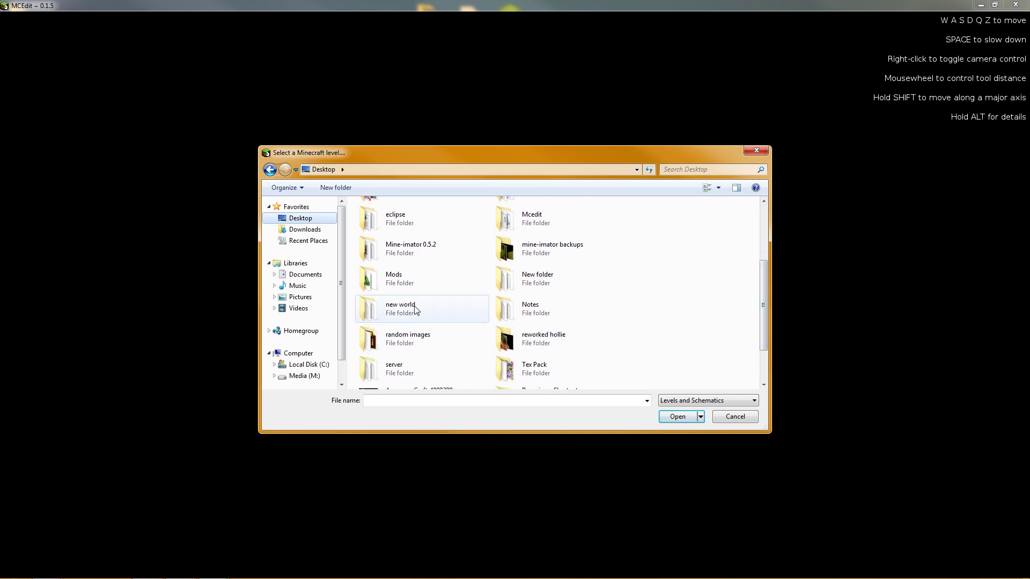
pyautogui.doubleClick(533, 283)
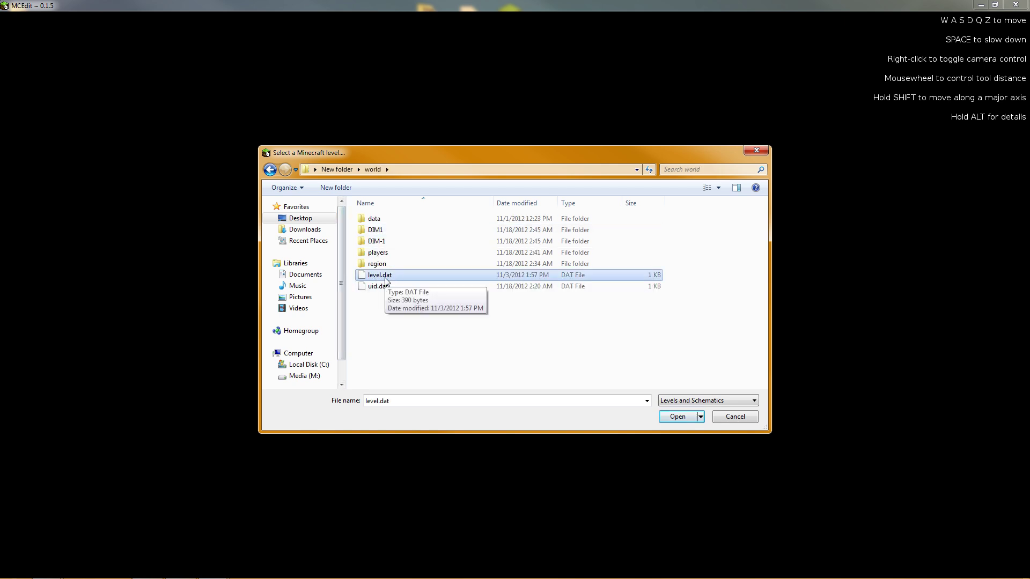
pyautogui.click(676, 416)
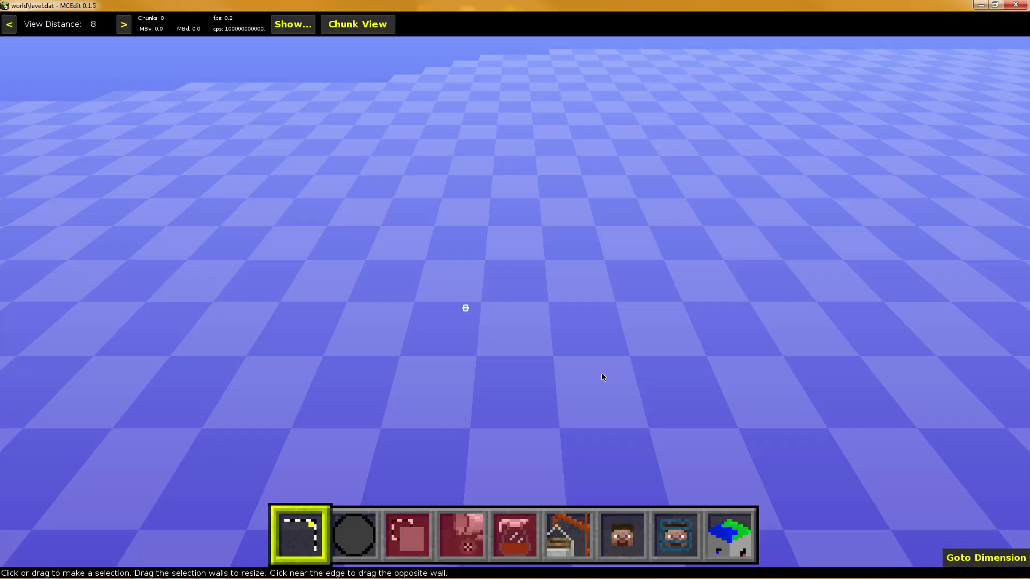
# Fly through the world from the spawn area to locate the glass cube on the beach beside the water
pyautogui.press('s')
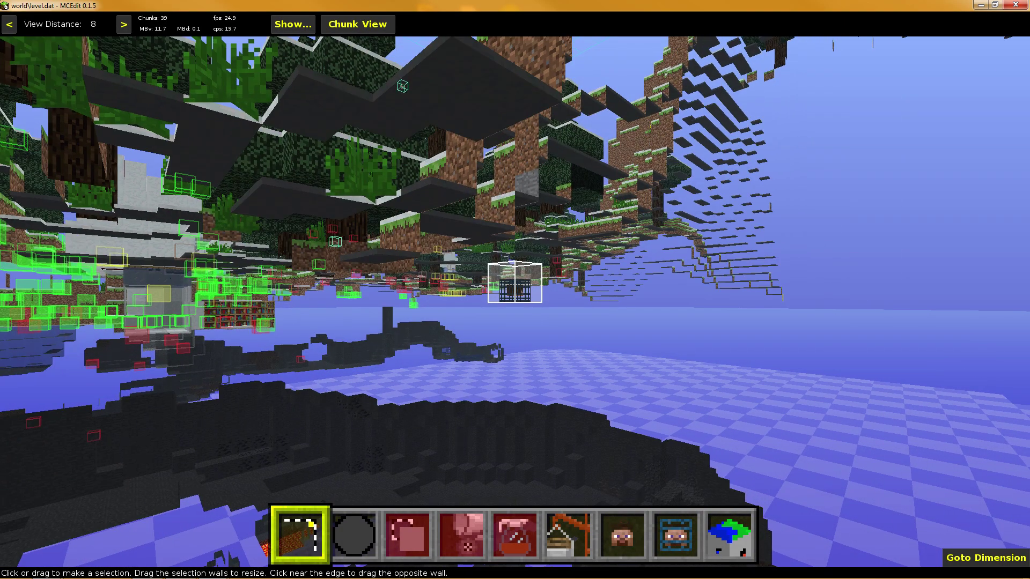
pyautogui.press('space')
pyautogui.press('s')
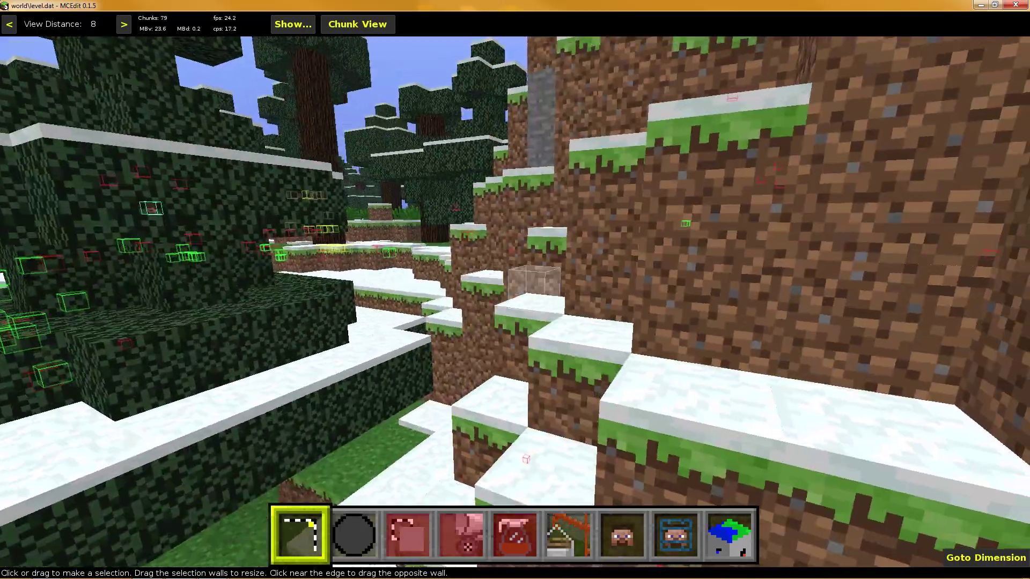
pyautogui.press('w')
pyautogui.press('s')
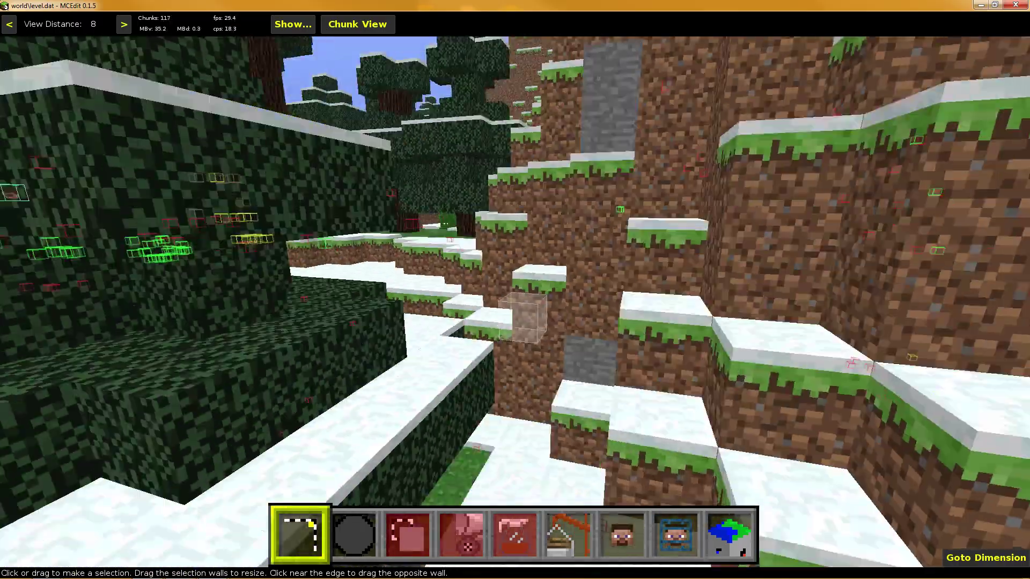
pyautogui.press('s')
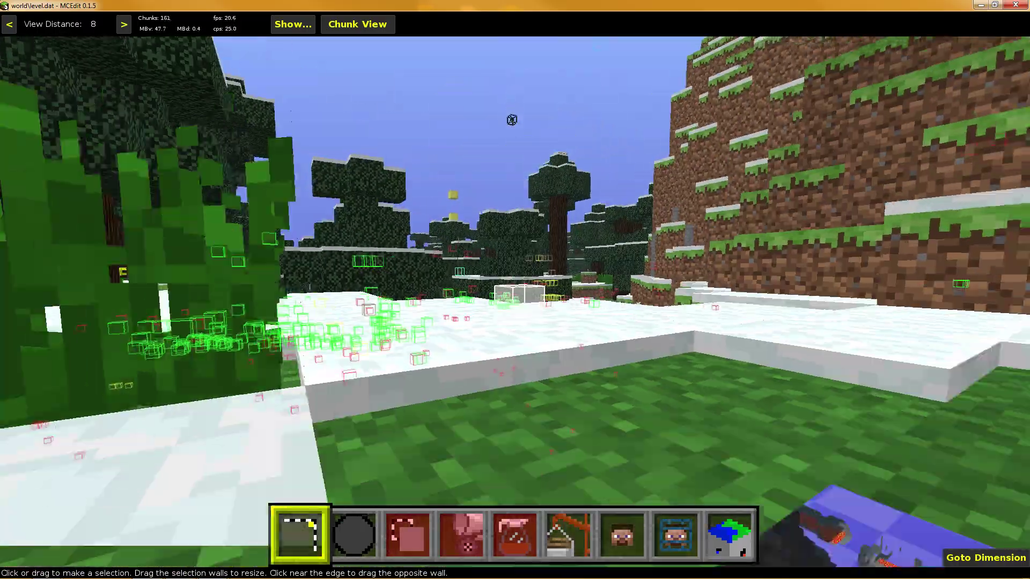
pyautogui.press('space')
pyautogui.press('w')
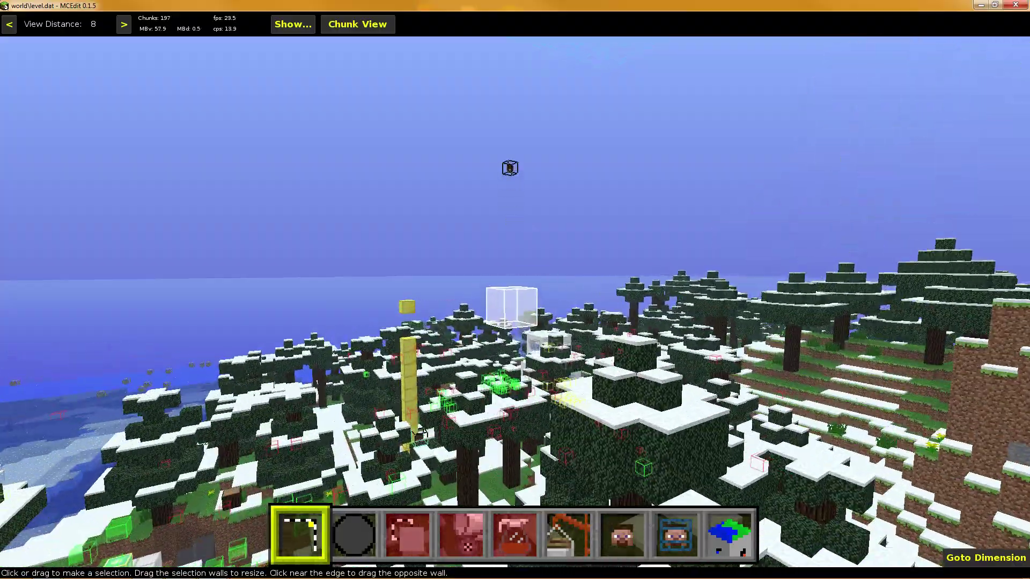
pyautogui.press('w')
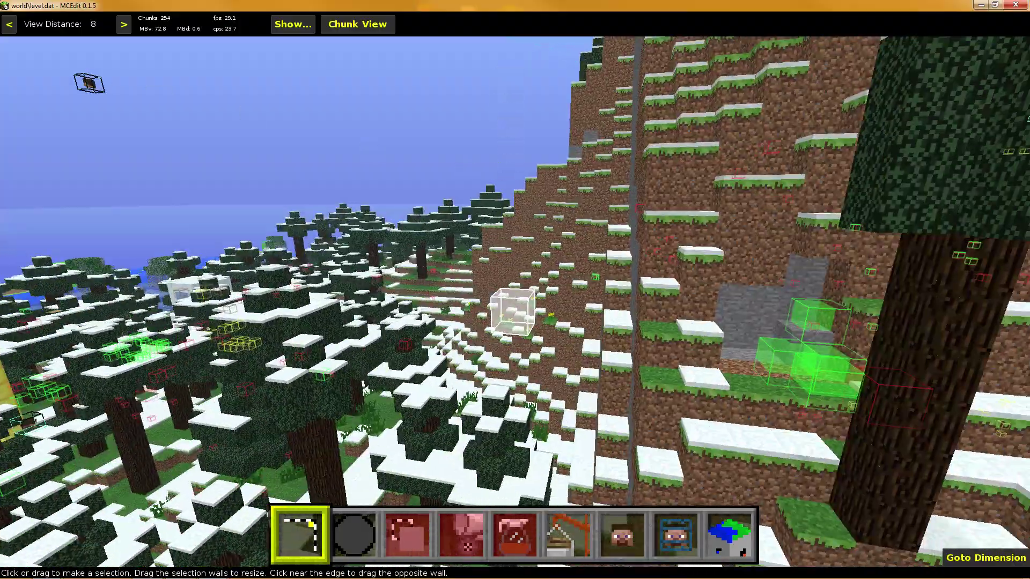
pyautogui.press('w')
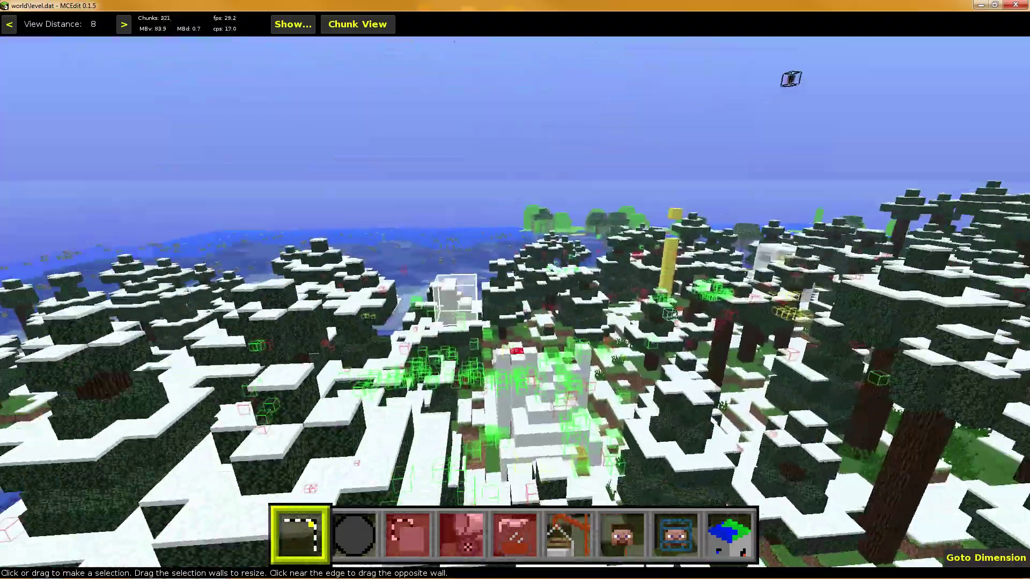
pyautogui.press('w')
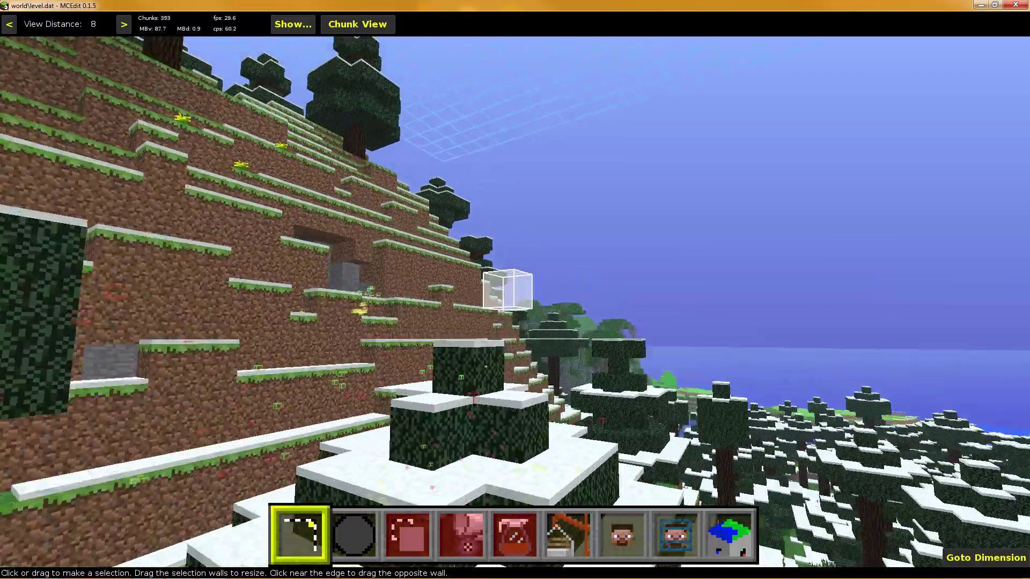
pyautogui.press('w')
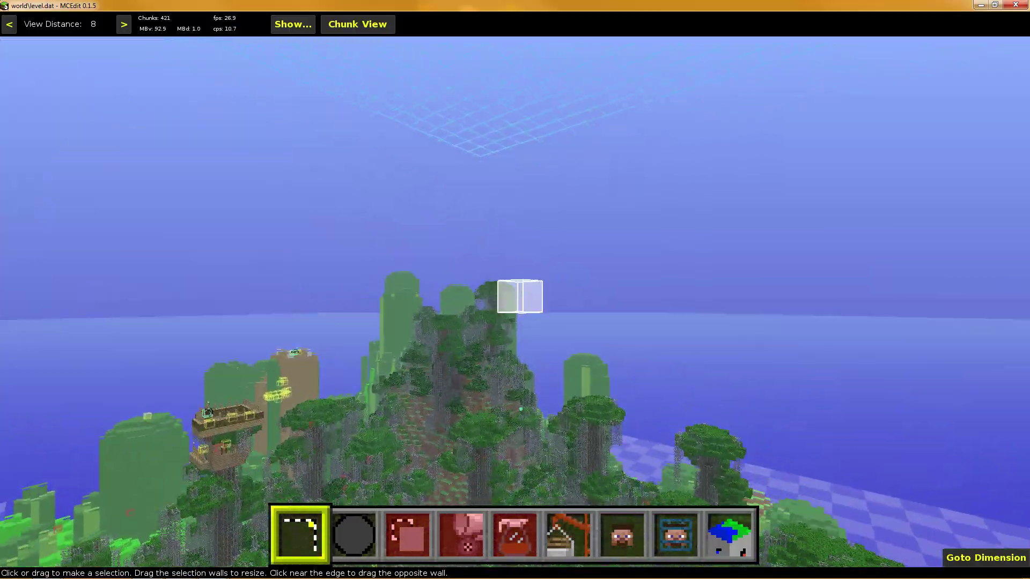
pyautogui.press('w')
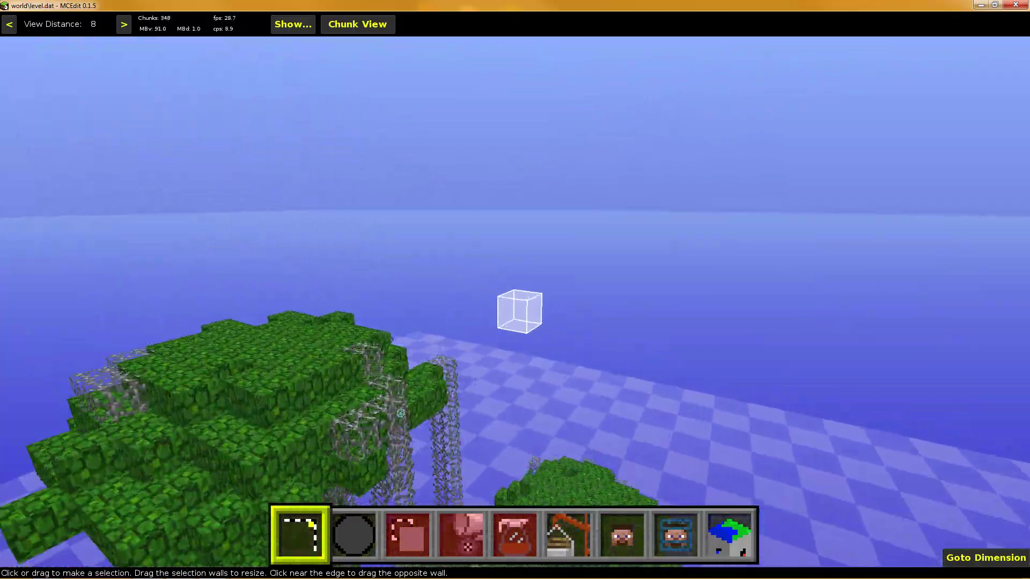
pyautogui.press('w')
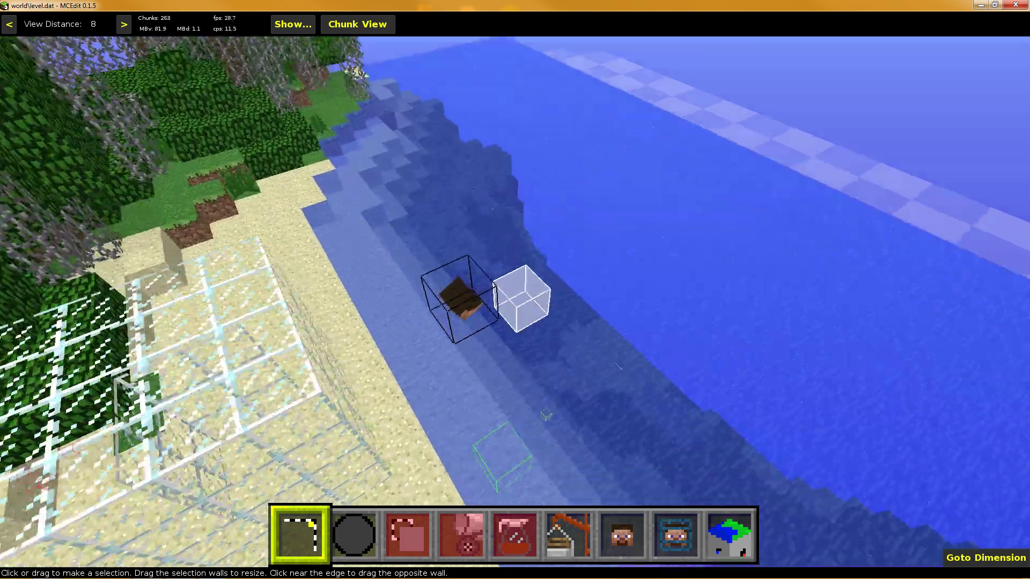
pyautogui.press('j')
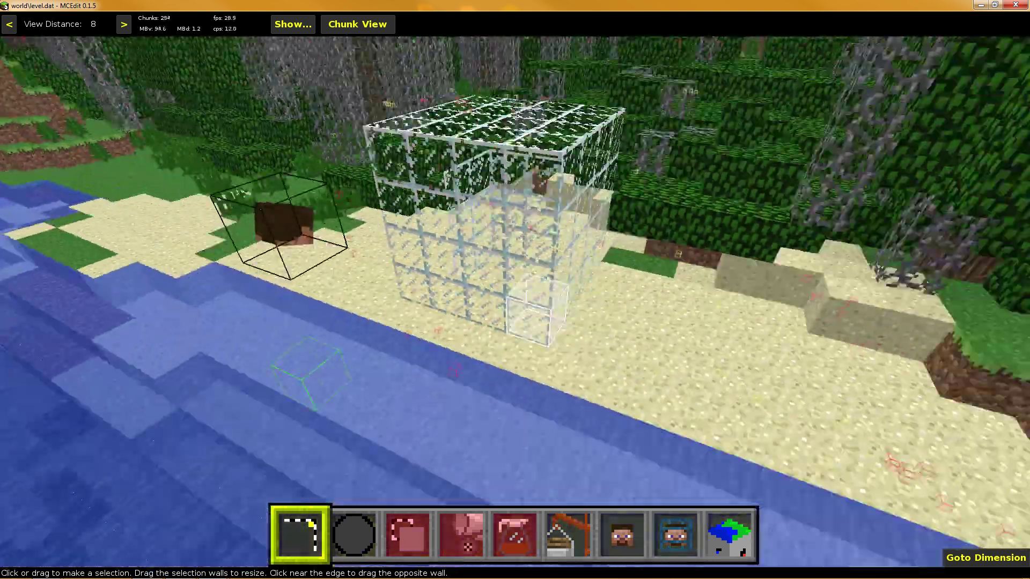
# Examine the glass cube on the beach from several sides and distances
pyautogui.press('s')
pyautogui.press('w')
pyautogui.press('a')
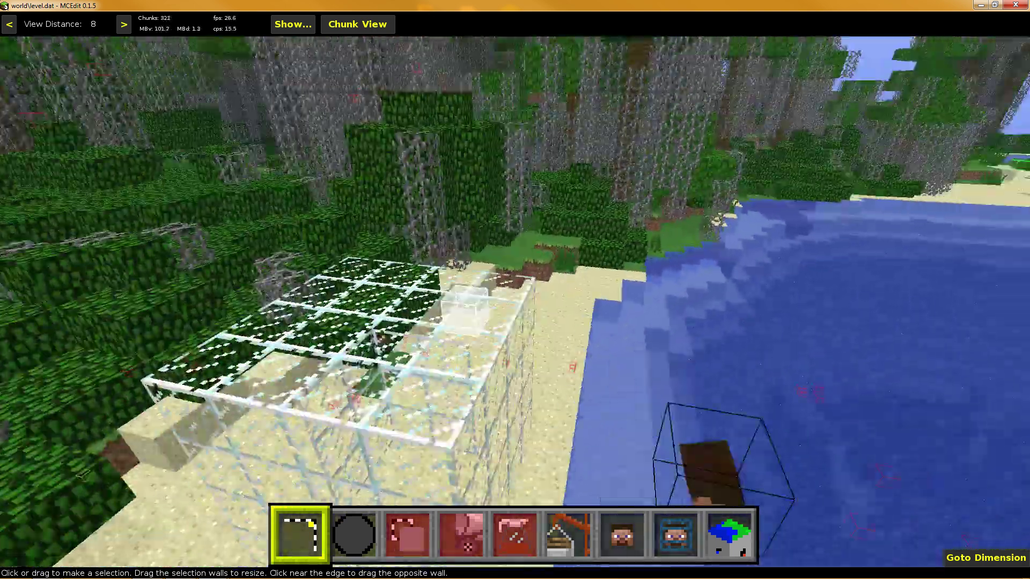
pyautogui.press('s')
pyautogui.press('w')
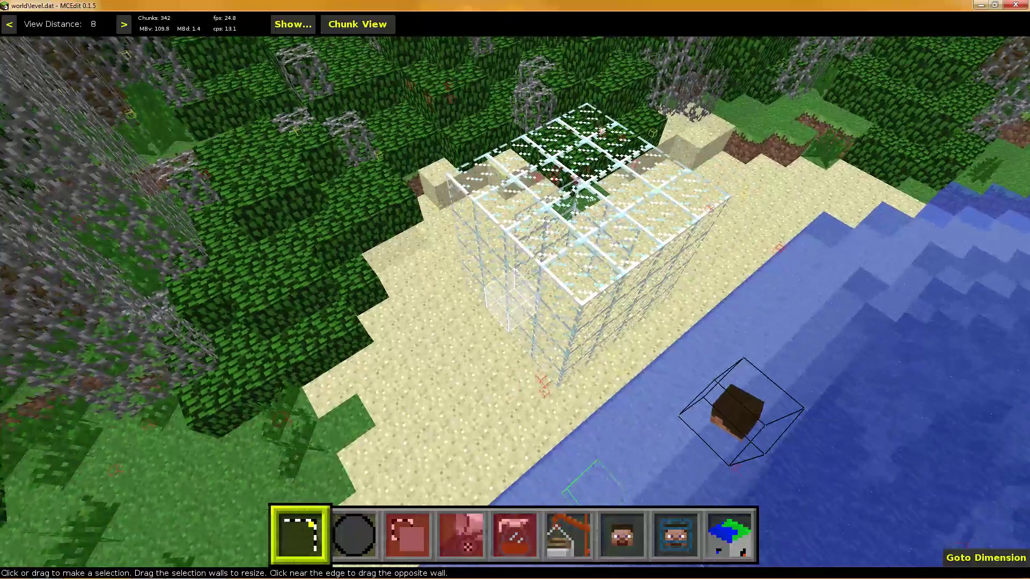
pyautogui.rightClick(515, 302)
pyautogui.rightClick(473, 261)
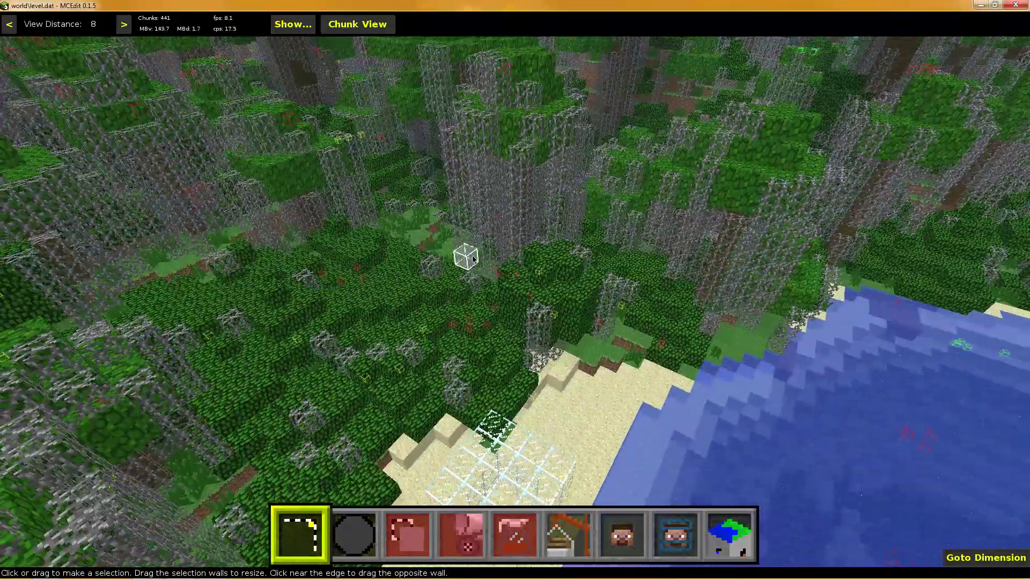
pyautogui.rightClick(470, 260)
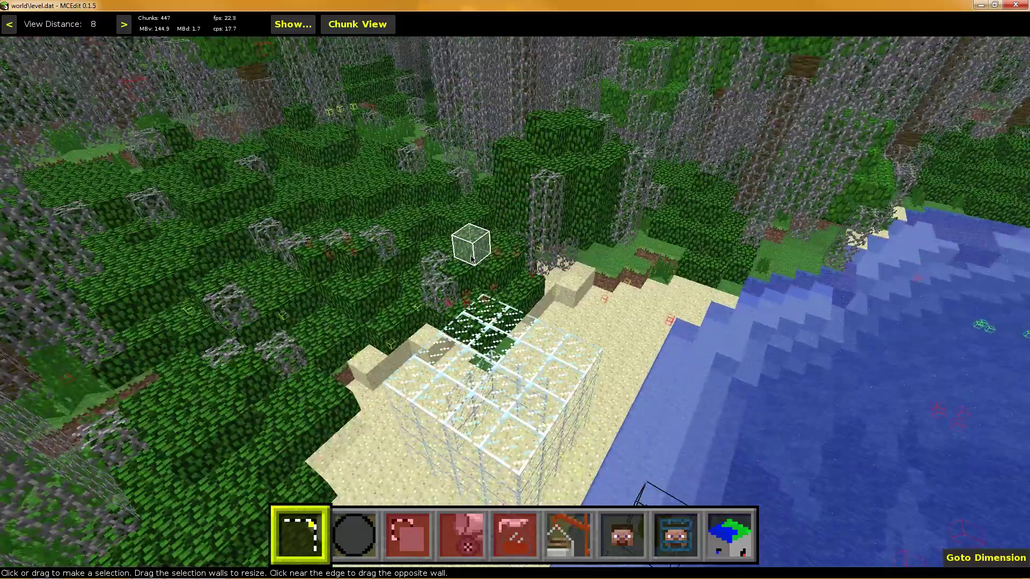
pyautogui.press('w')
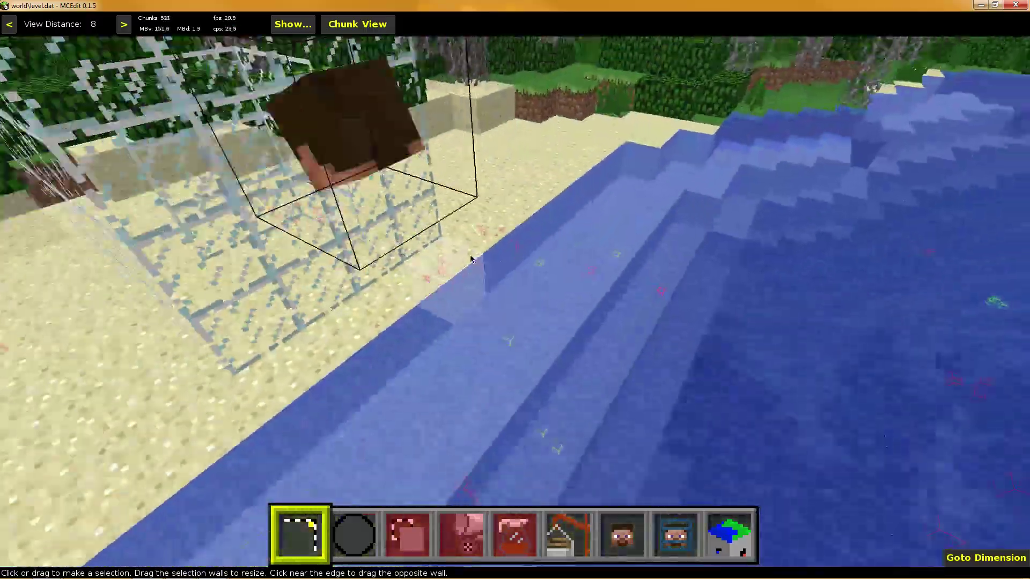
pyautogui.press('s')
pyautogui.press('a')
pyautogui.press('d')
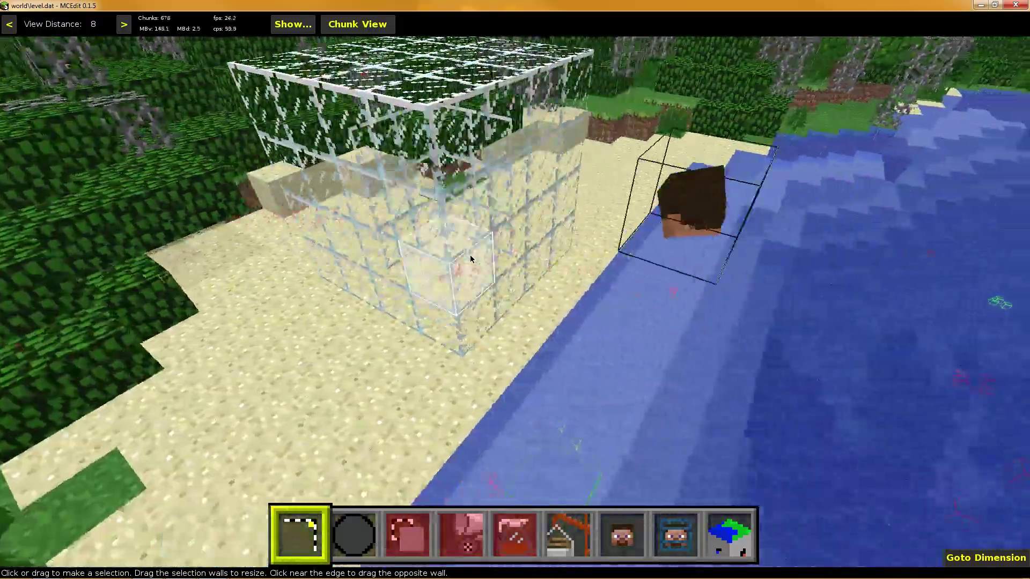
pyautogui.press('a')
pyautogui.press('s')
pyautogui.press('a')
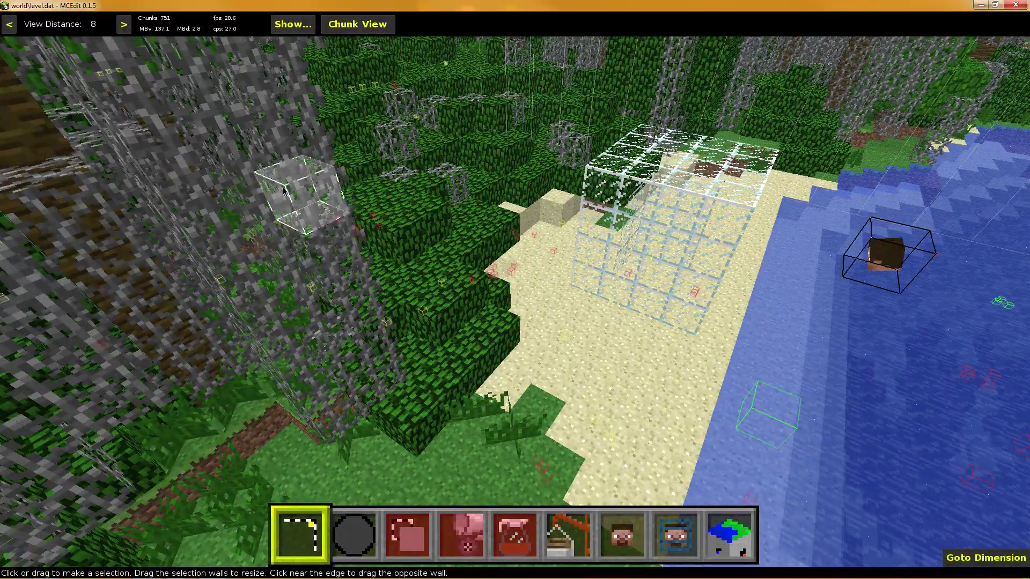
# Select the front bottom row of the glass cube as a 4W x 1L x 1H box, starting at its corner nearest the water
pyautogui.press('d')
pyautogui.moveTo(549, 278); pyautogui.dragTo(549, 278, button='right')
pyautogui.press('w')
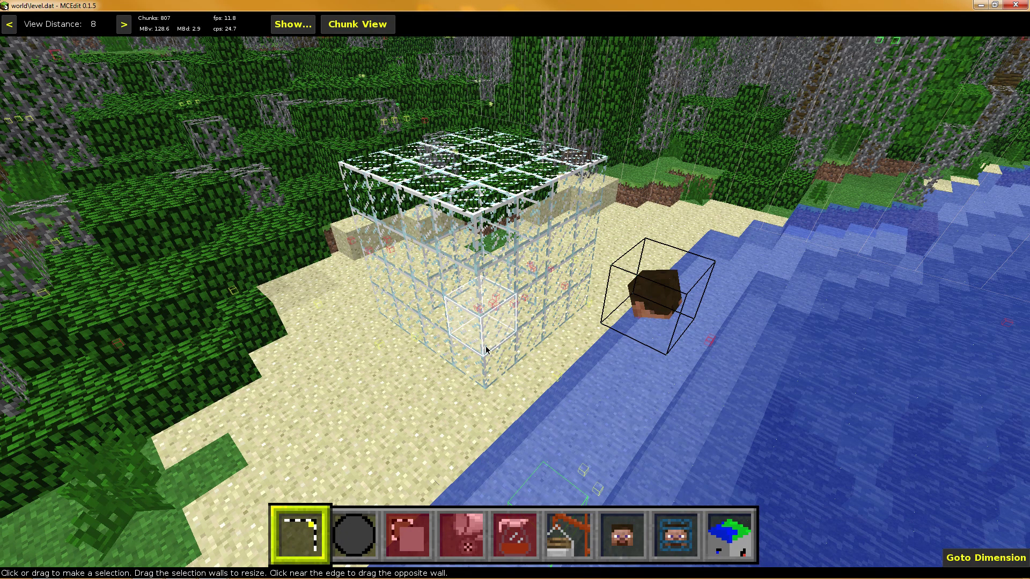
pyautogui.rightClick(486, 350)
pyautogui.press('a')
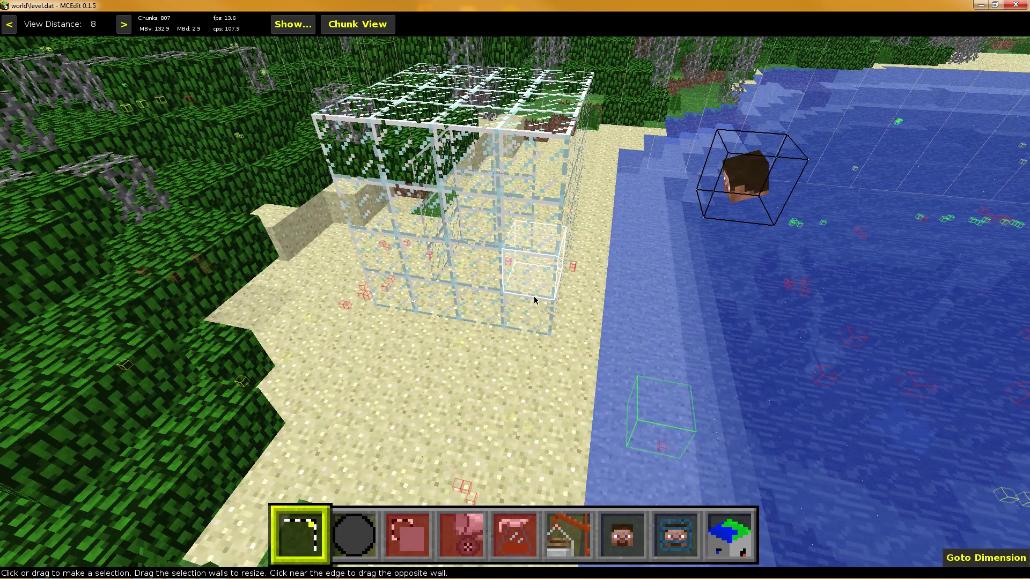
pyautogui.moveTo(534, 301); pyautogui.dragTo(567, 232)
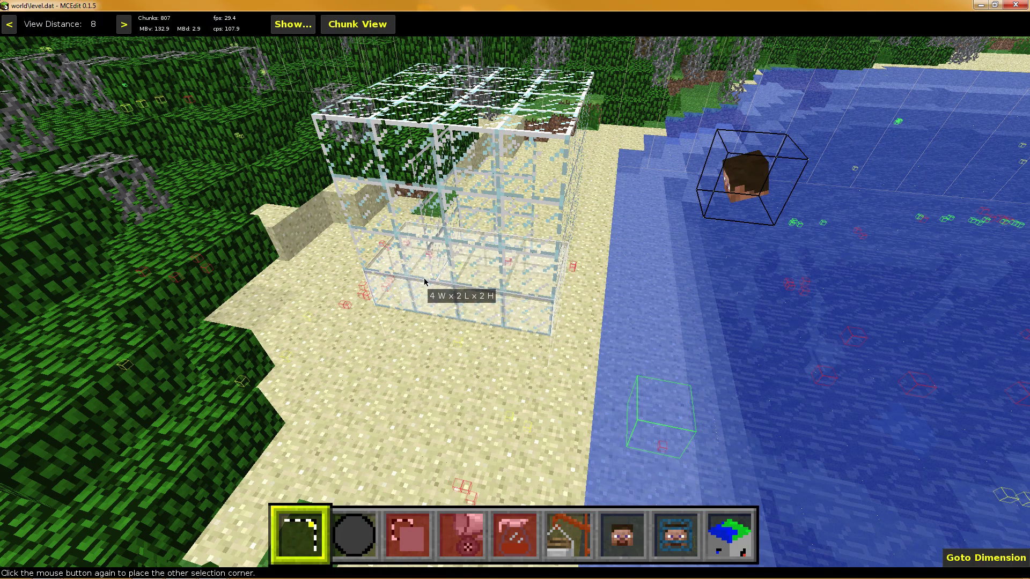
pyautogui.click(398, 279)
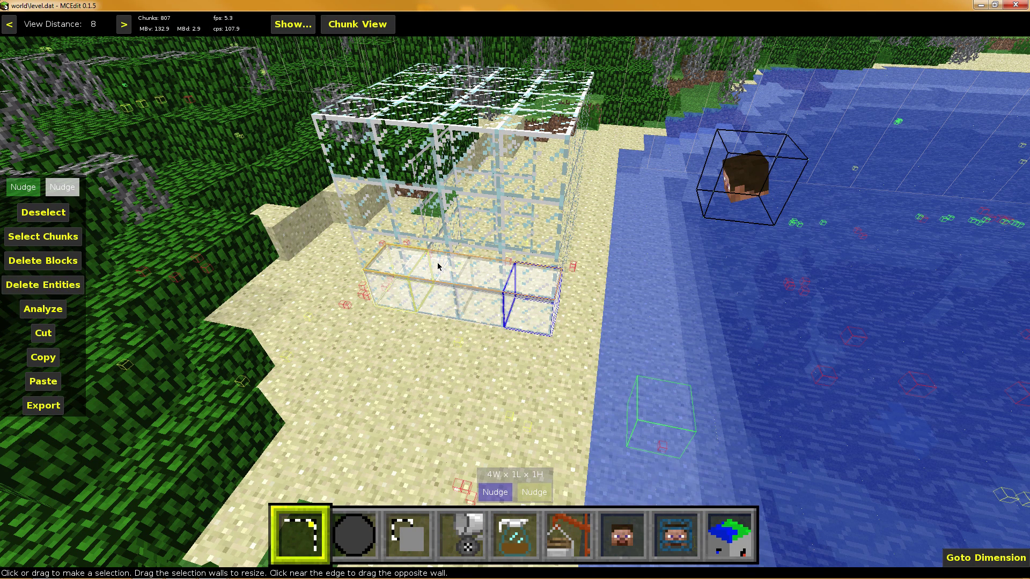
# Expand the selection to 4W x 4L x 4H so it encloses the whole glass cube
pyautogui.press('d')
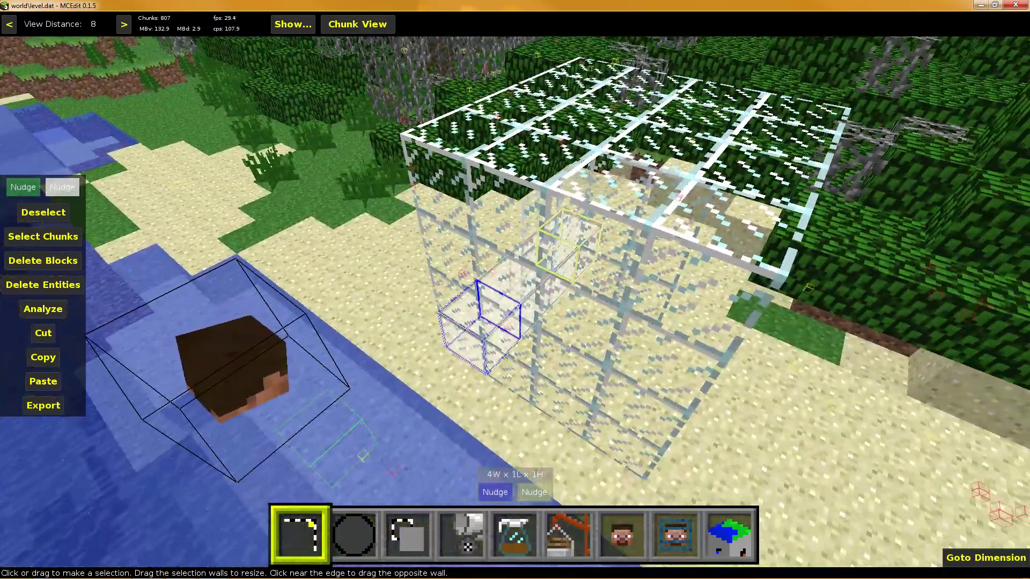
pyautogui.rightClick(634, 249)
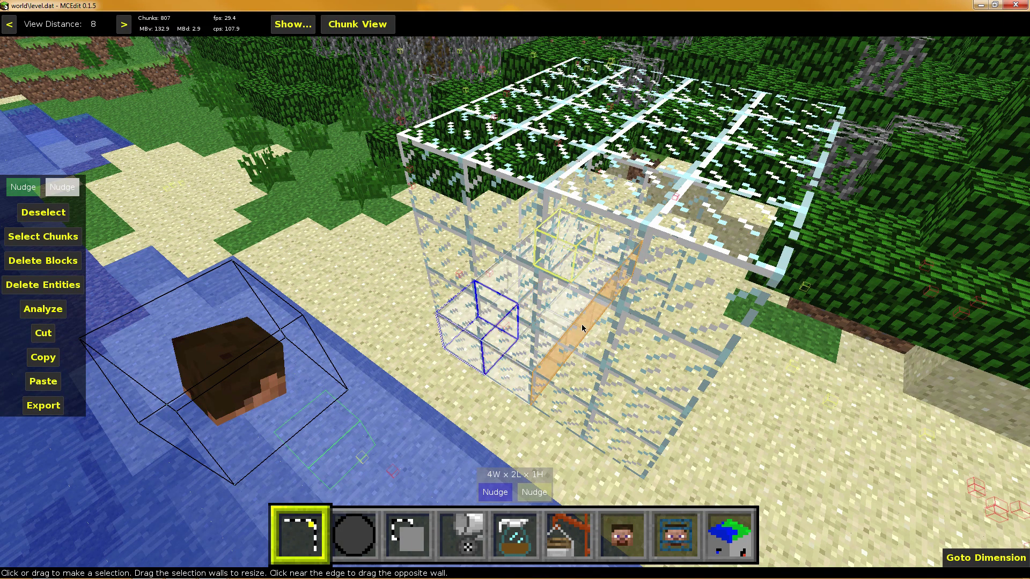
pyautogui.moveTo(611, 336); pyautogui.dragTo(695, 371)
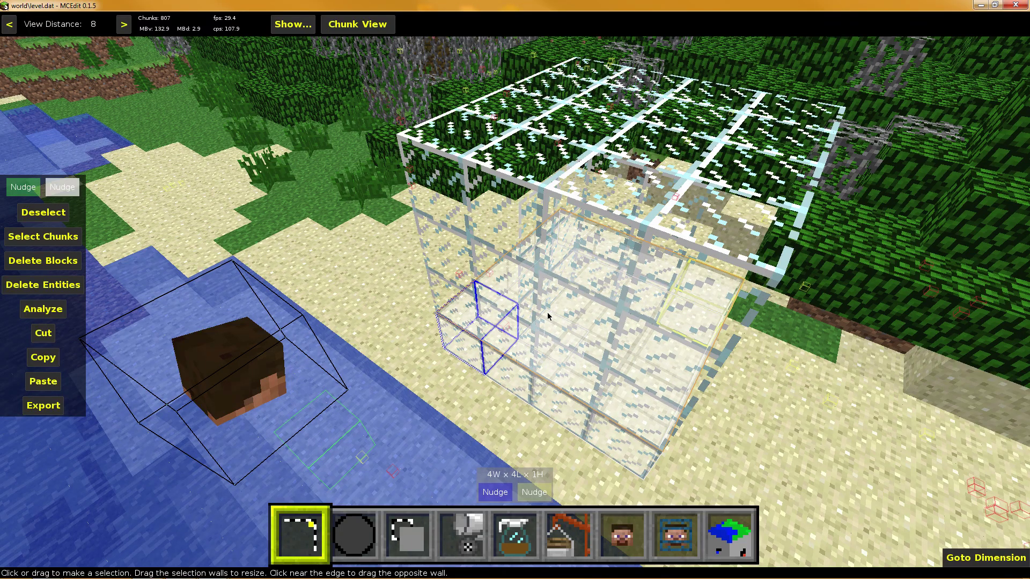
pyautogui.moveTo(516, 339); pyautogui.dragTo(524, 310)
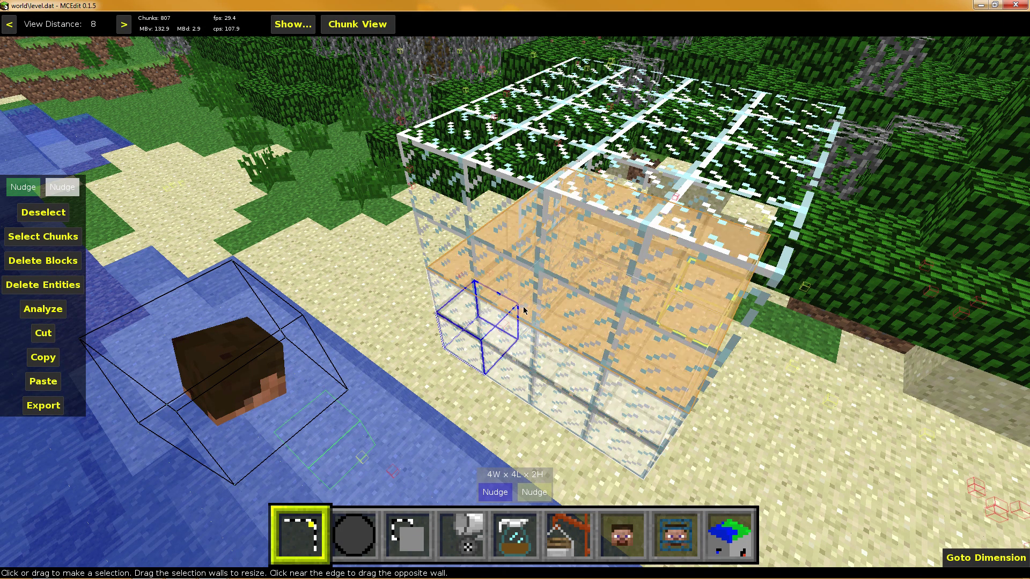
pyautogui.moveTo(534, 269); pyautogui.dragTo(545, 207)
# Check from several sides that the selection box covers the entire glass cube
pyautogui.rightClick(544, 206)
pyautogui.press('s')
pyautogui.press('a')
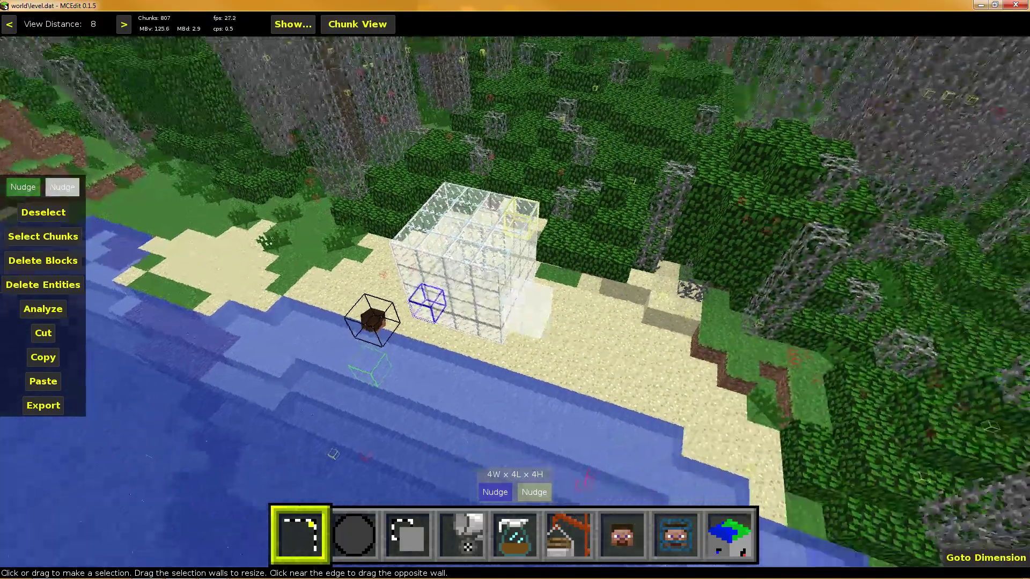
pyautogui.press('w')
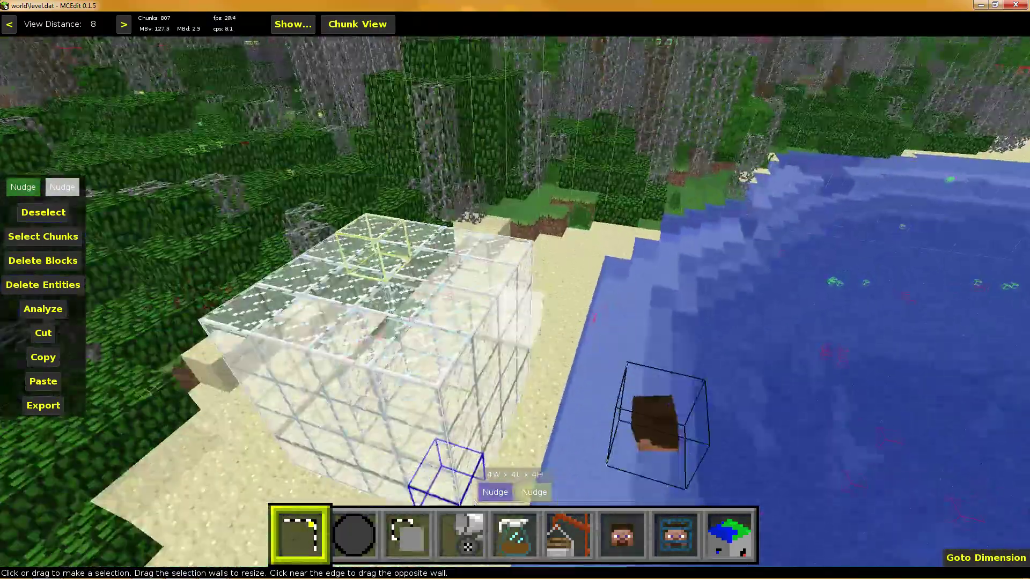
pyautogui.rightClick(547, 208)
pyautogui.rightClick(641, 269)
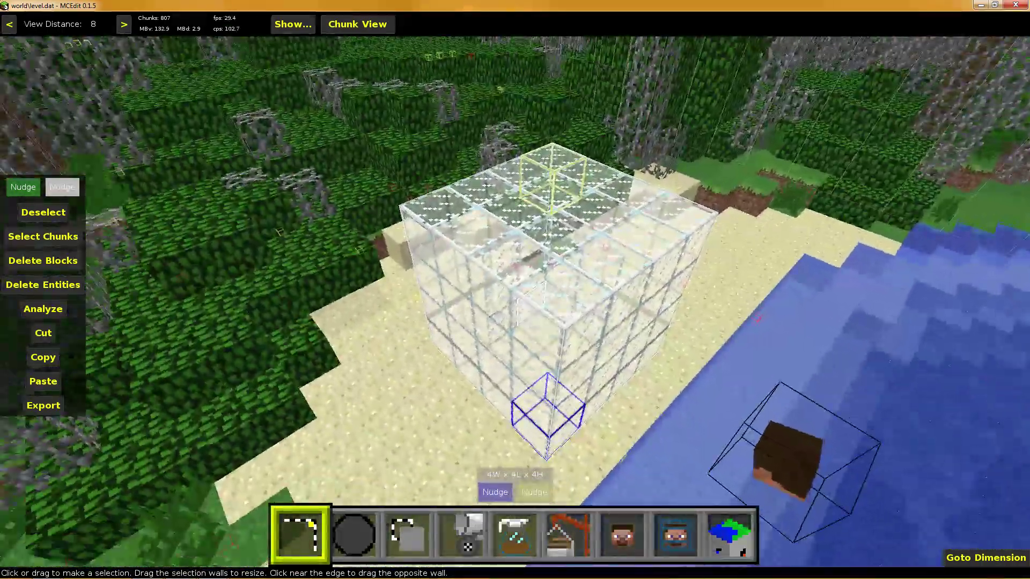
pyautogui.rightClick(670, 261)
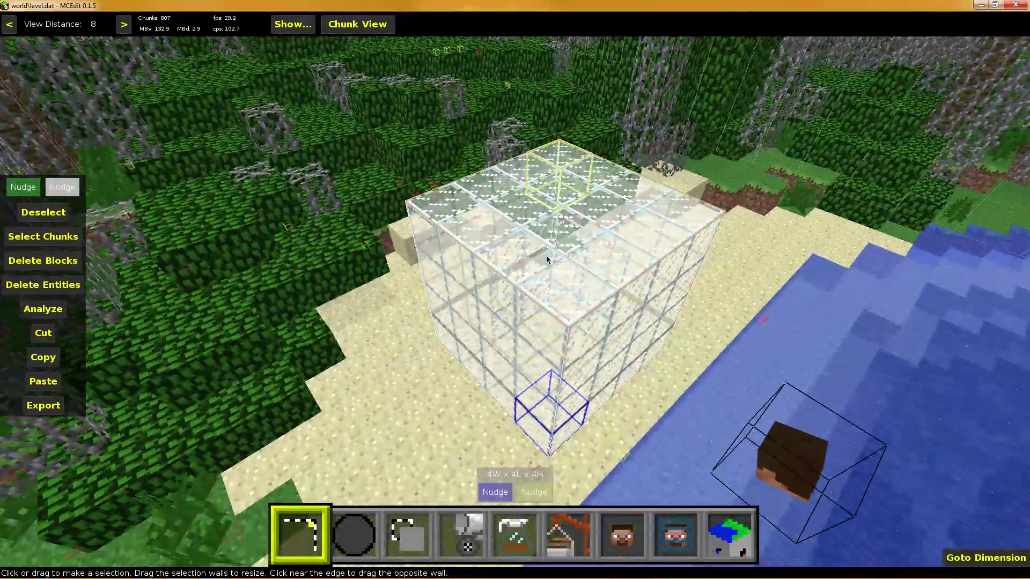
# Export the selected glass cube as the schematic "glass mcedit" in the Schematics folder of Mine-imator 0.5.2 on the desktop
pyautogui.click(43, 405)
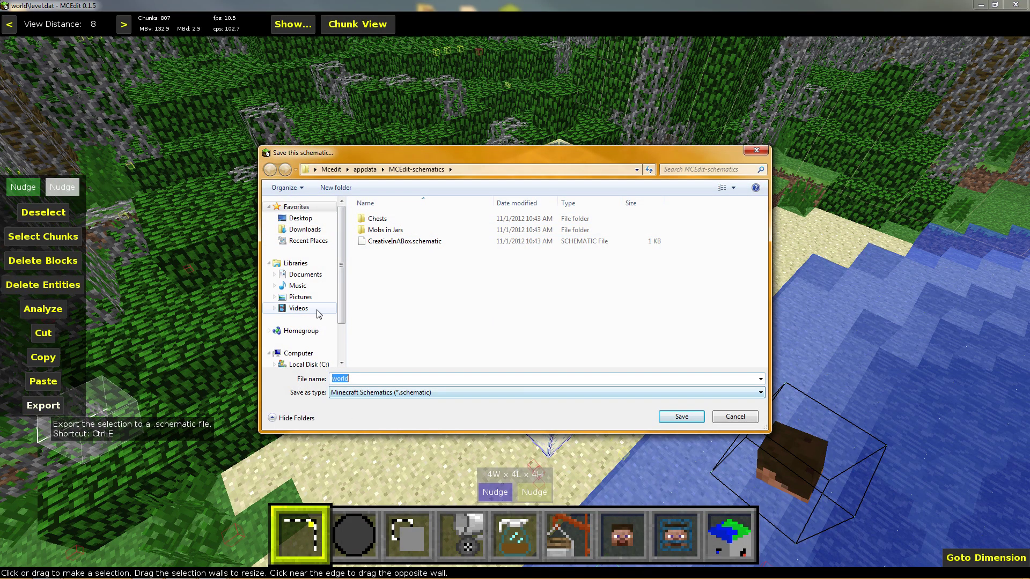
pyautogui.click(302, 218)
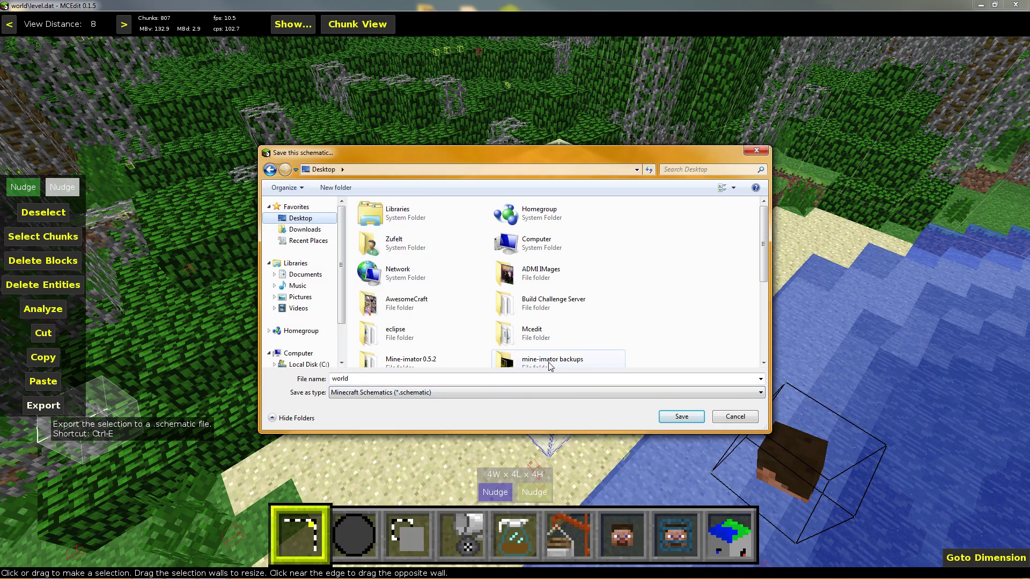
pyautogui.doubleClick(410, 360)
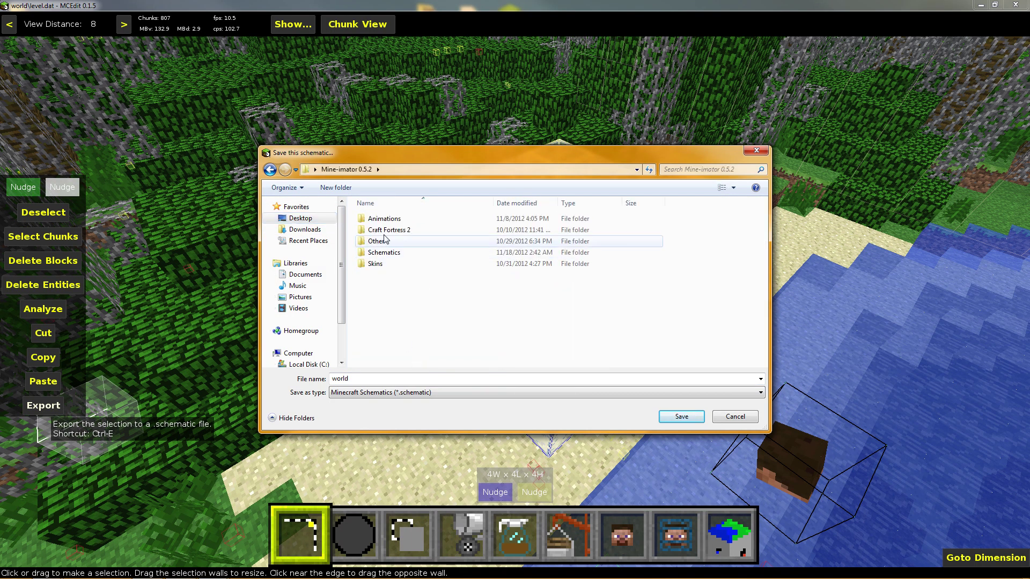
pyautogui.doubleClick(387, 252)
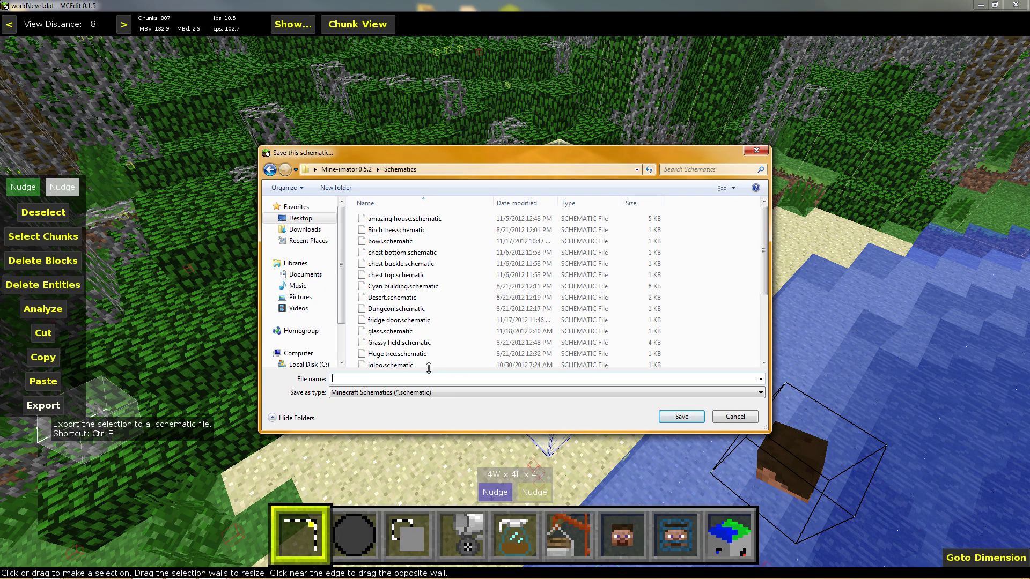
pyautogui.write('glass mcedit')
pyautogui.click(681, 417)
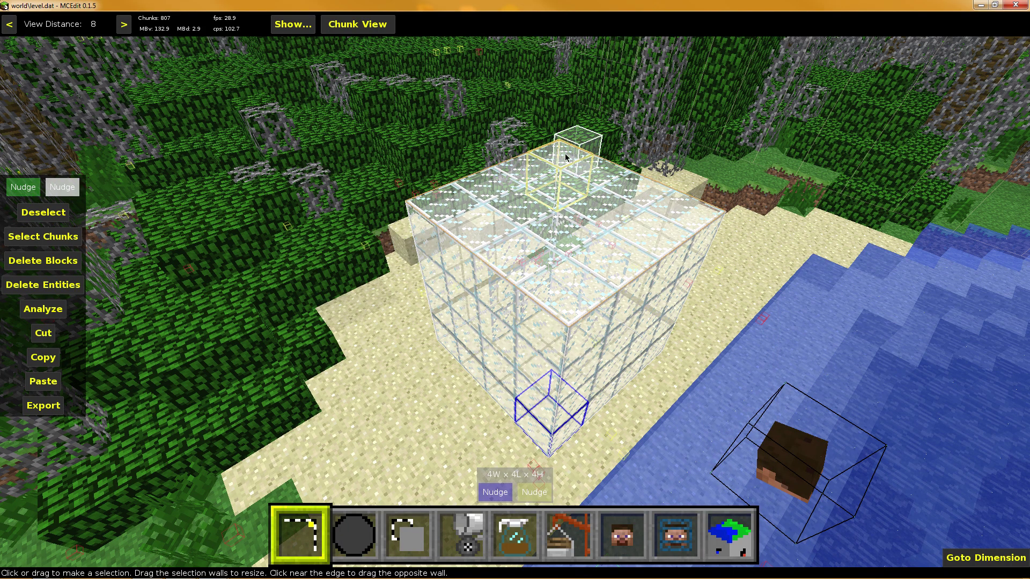
# Close MCEdit and its folder window, then launch Mine-imator from the Mine-imator 0.5.2 desktop folder and maximize it
pyautogui.click(1015, 4)
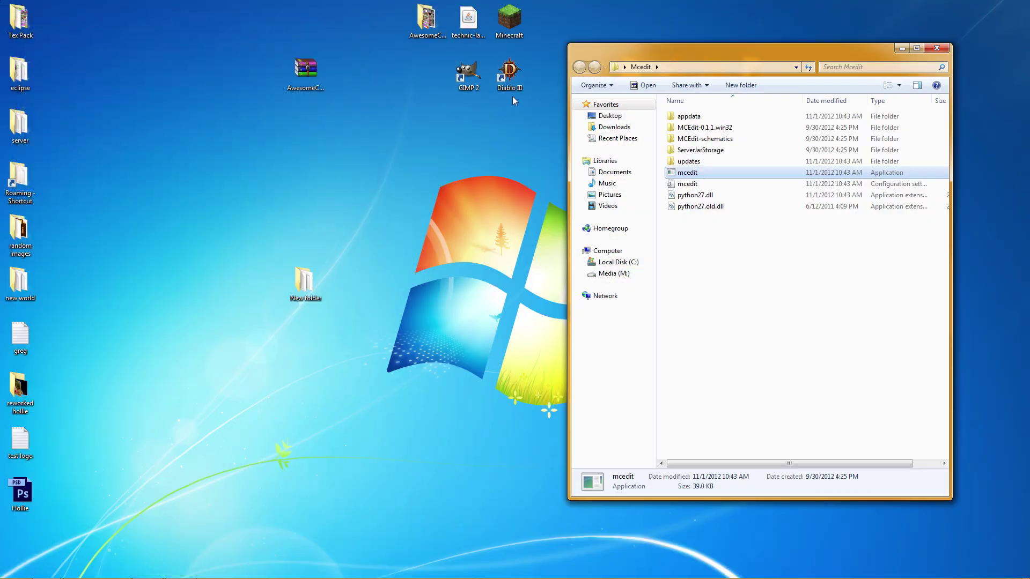
pyautogui.click(936, 49)
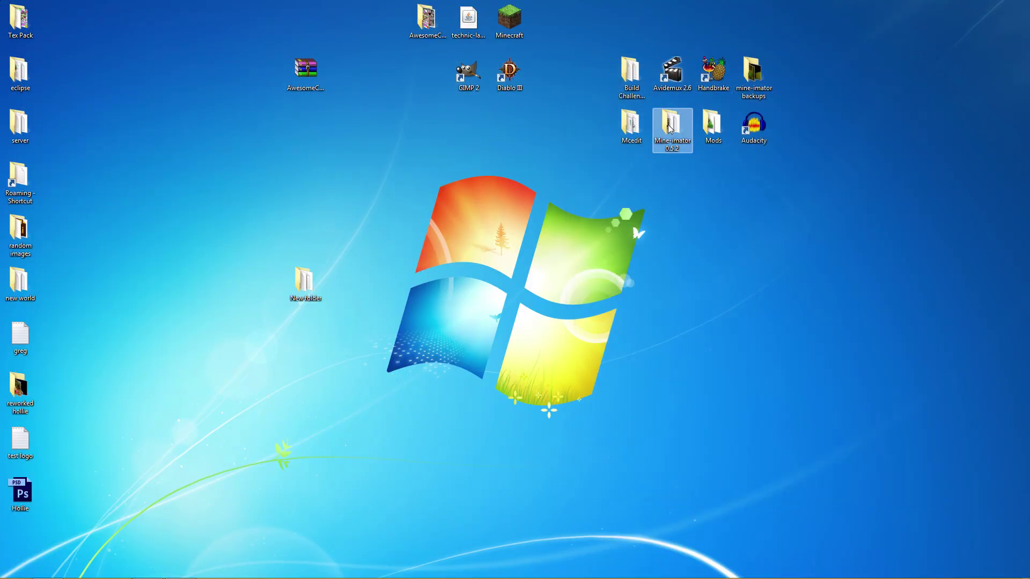
pyautogui.doubleClick(669, 129)
pyautogui.doubleClick(690, 229)
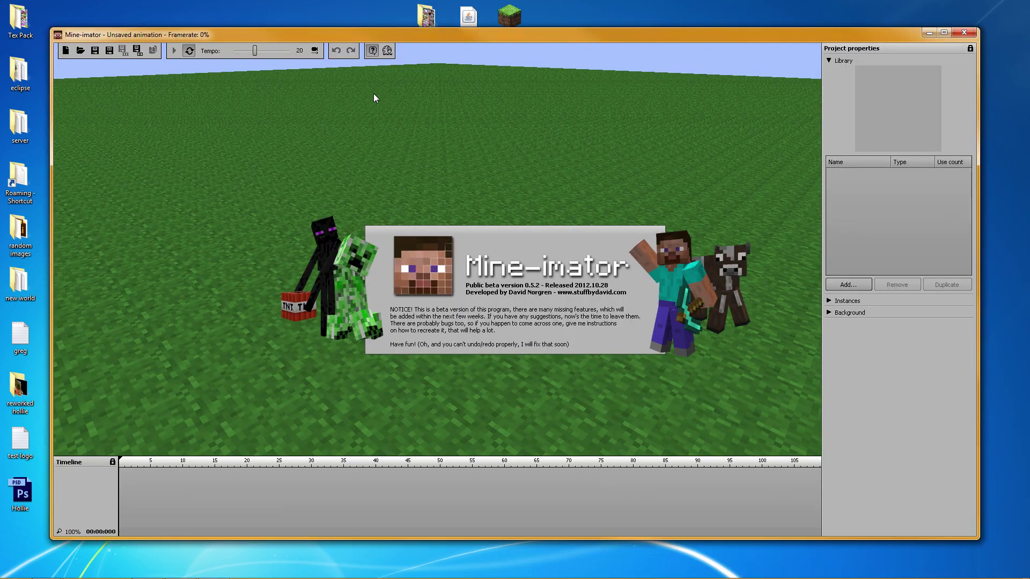
pyautogui.click(944, 32)
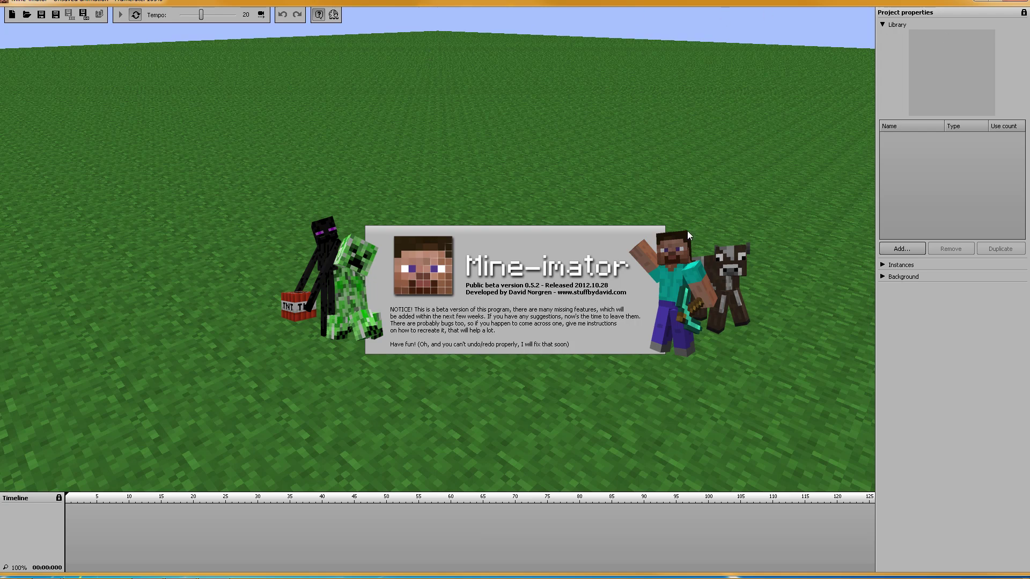
# Add a scenery object to the project and load glass.schematic from the Schematics folder into it
pyautogui.click(887, 248)
pyautogui.click(910, 301)
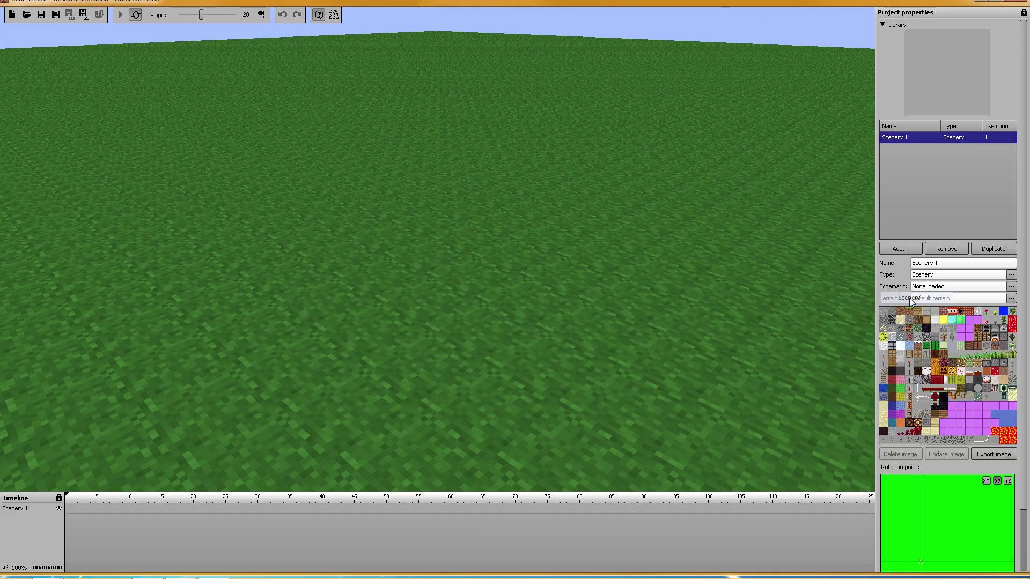
pyautogui.click(923, 288)
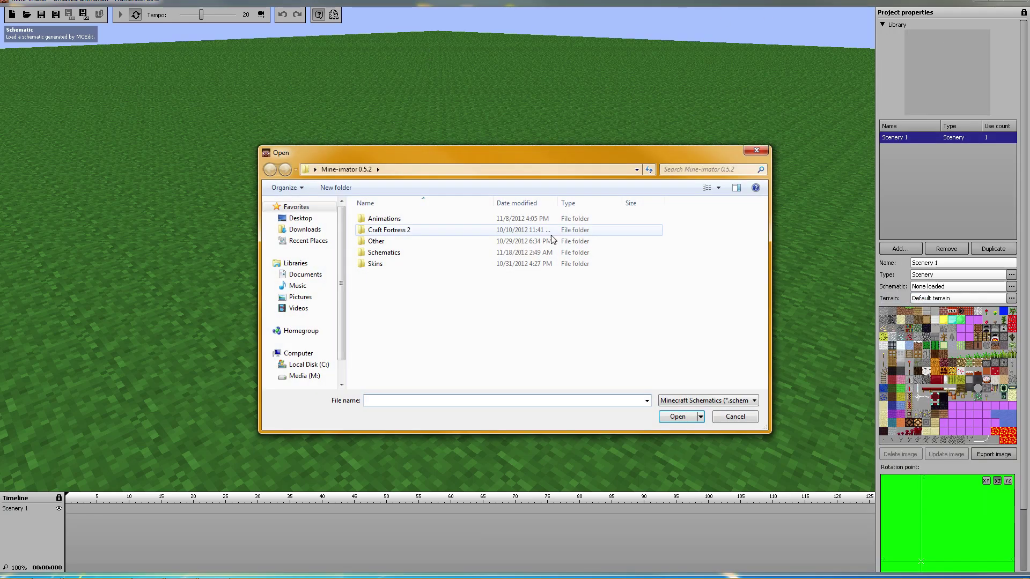
pyautogui.doubleClick(390, 256)
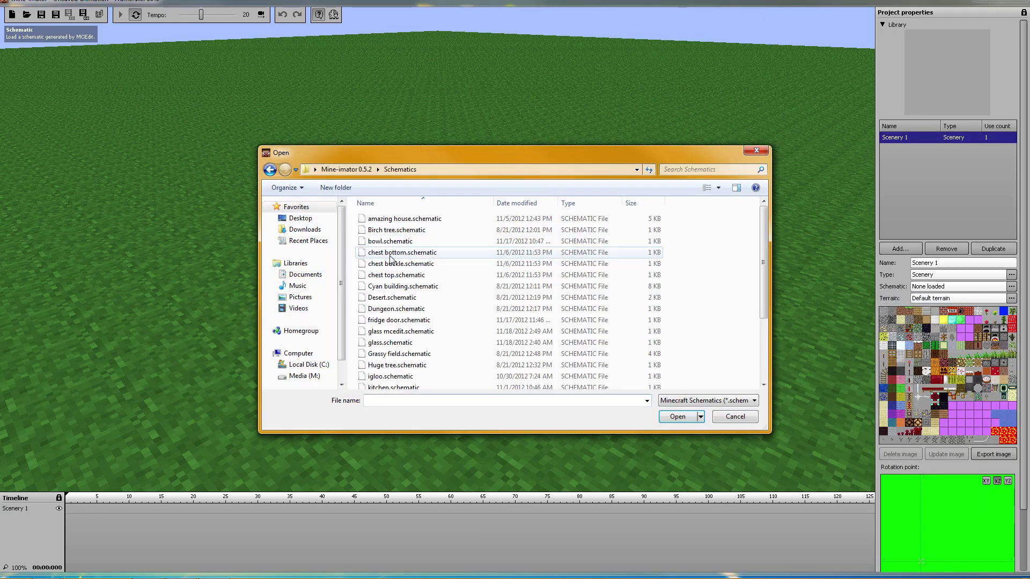
pyautogui.click(391, 343)
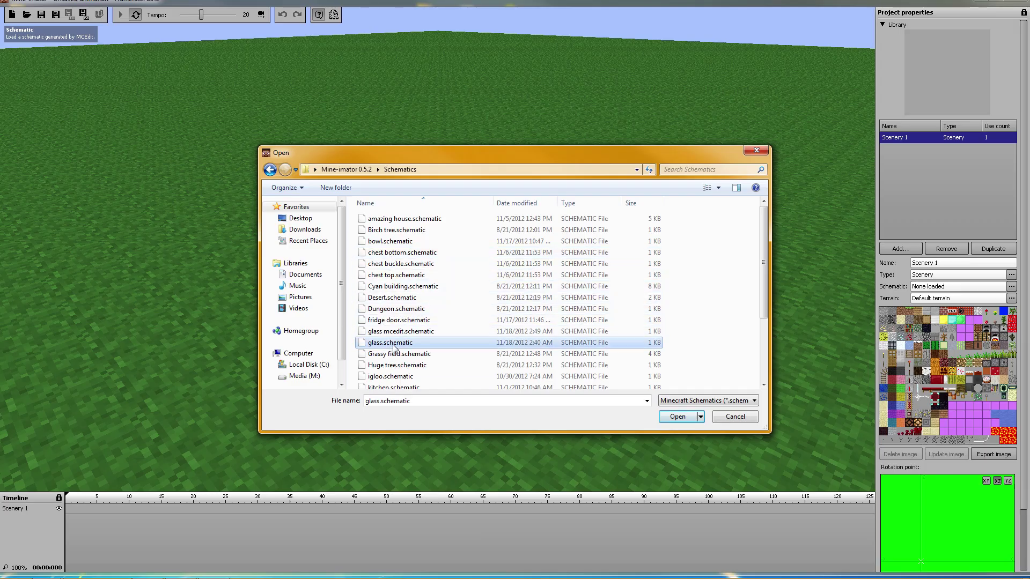
pyautogui.click(677, 417)
pyautogui.scroll(-5, 639, 361)
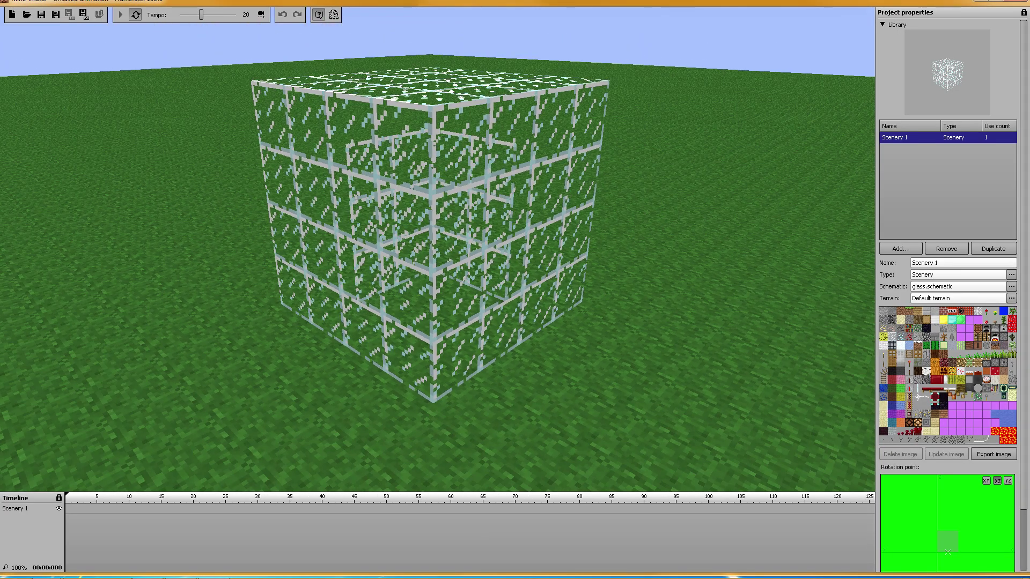
# Create a keyframe for Scenery 1 at the start of the timeline and move its cube away from the scene's centre
pyautogui.click(66, 509)
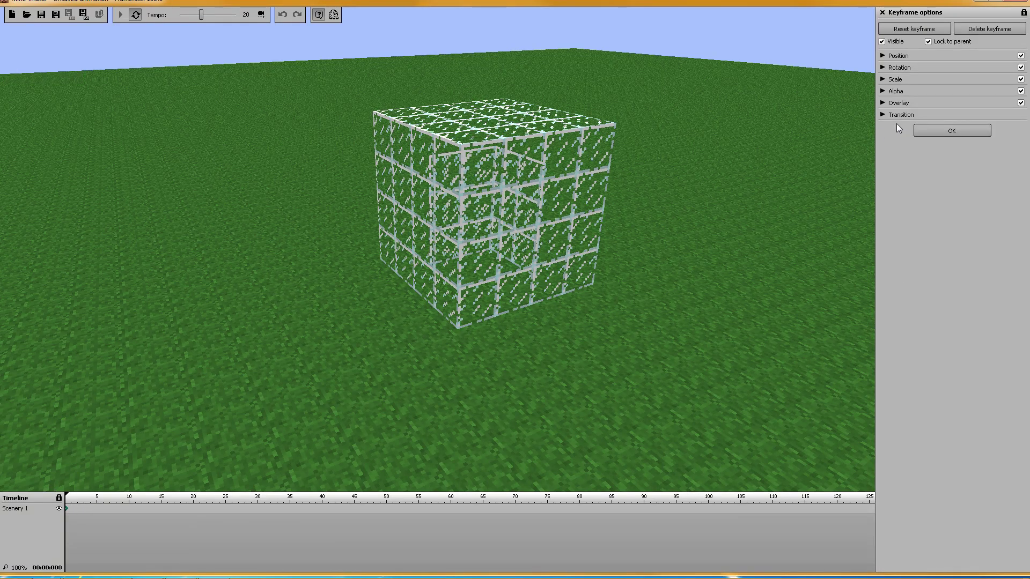
pyautogui.click(882, 55)
pyautogui.moveTo(742, 92); pyautogui.dragTo(464, 354, button='right')
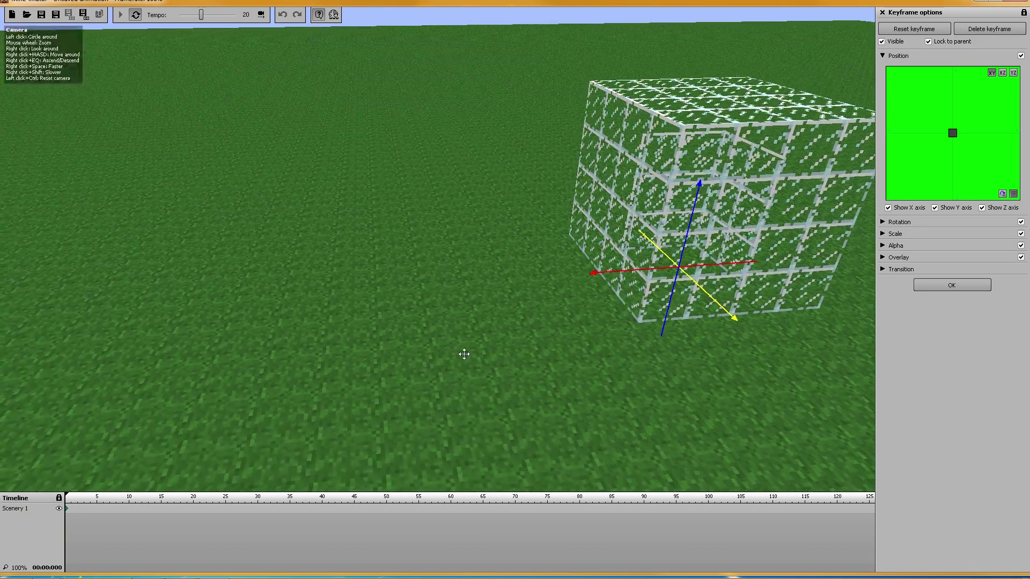
pyautogui.moveTo(639, 267); pyautogui.dragTo(921, 301, button='right')
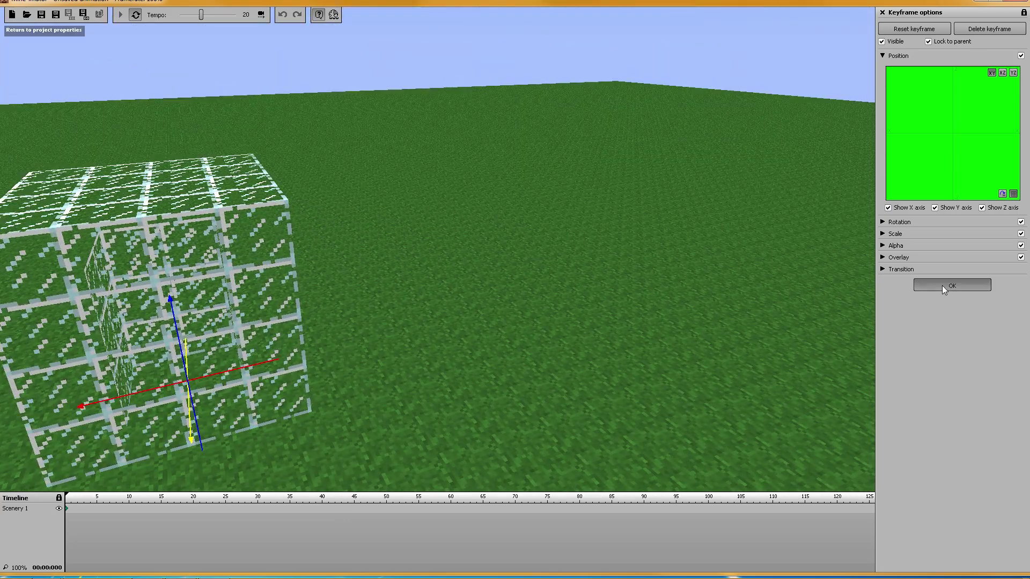
pyautogui.click(944, 290)
# Add a second scenery object and load glass mcedit.schematic from the Schematics folder into it
pyautogui.click(909, 249)
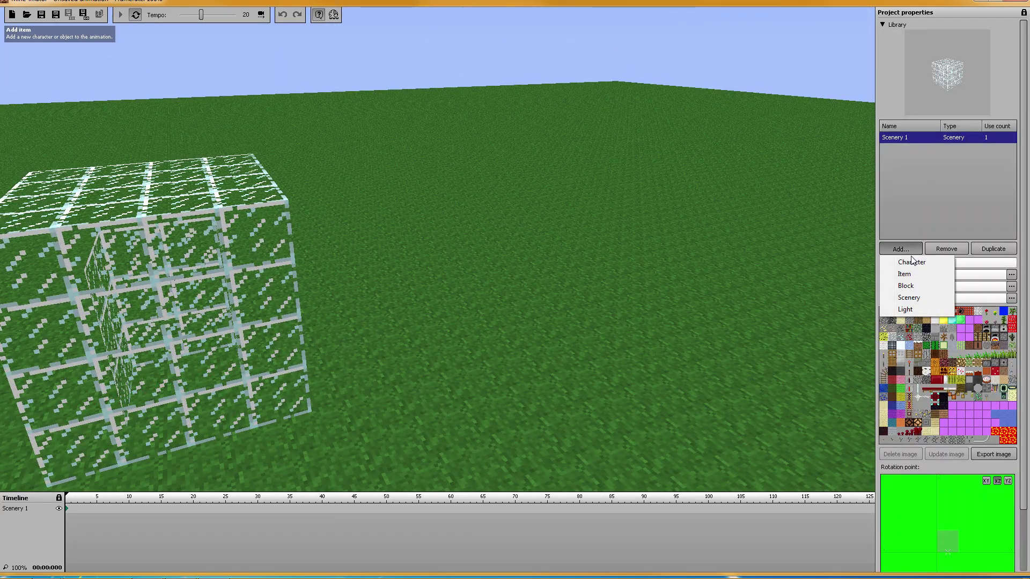
pyautogui.click(917, 301)
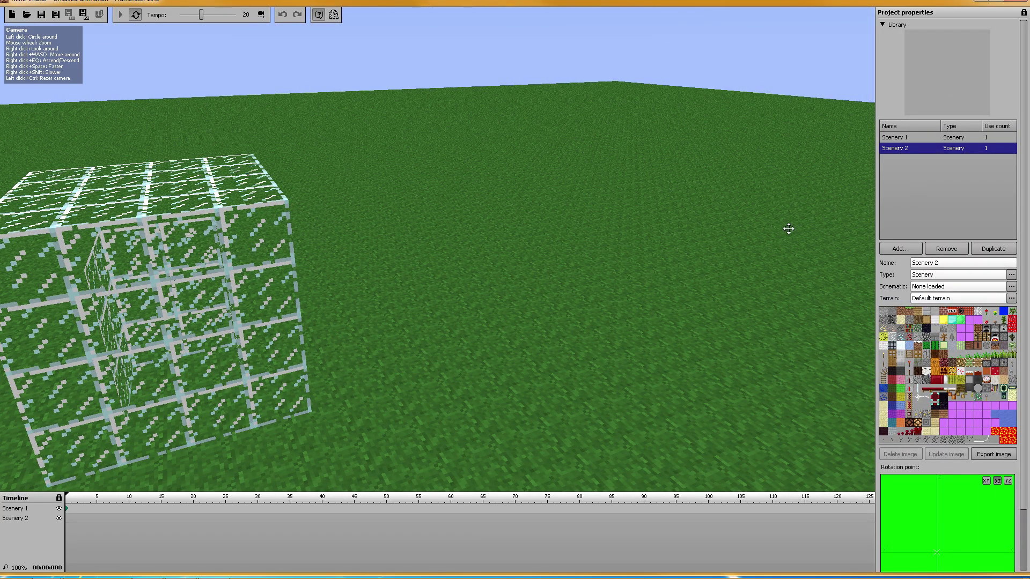
pyautogui.click(933, 289)
pyautogui.doubleClick(401, 255)
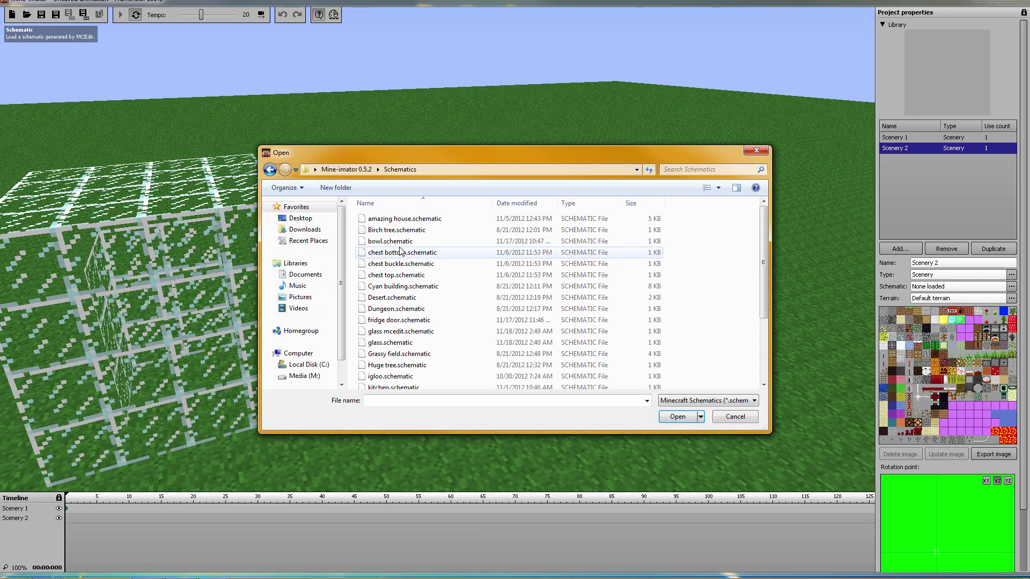
pyautogui.click(409, 332)
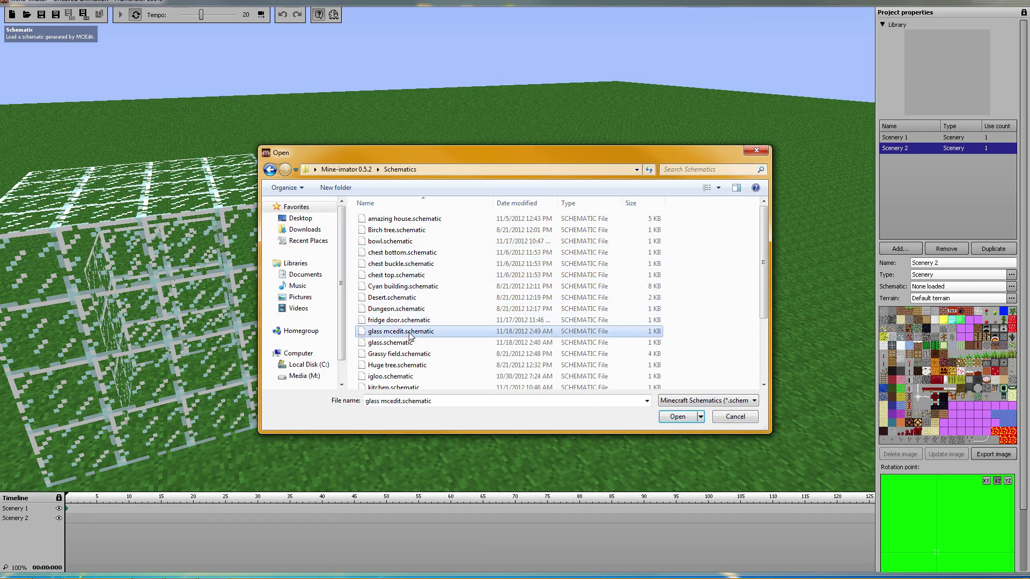
pyautogui.click(683, 419)
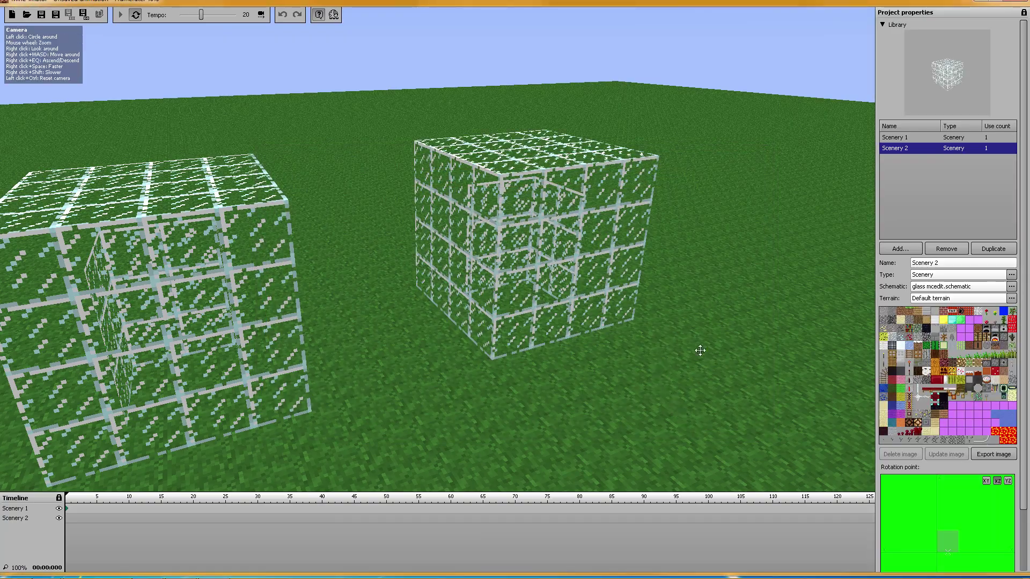
# Create a keyframe for Scenery 2 at the start of the timeline and move its cube beside the first, leaving about a one-block gap
pyautogui.moveTo(699, 350); pyautogui.dragTo(778, 346)
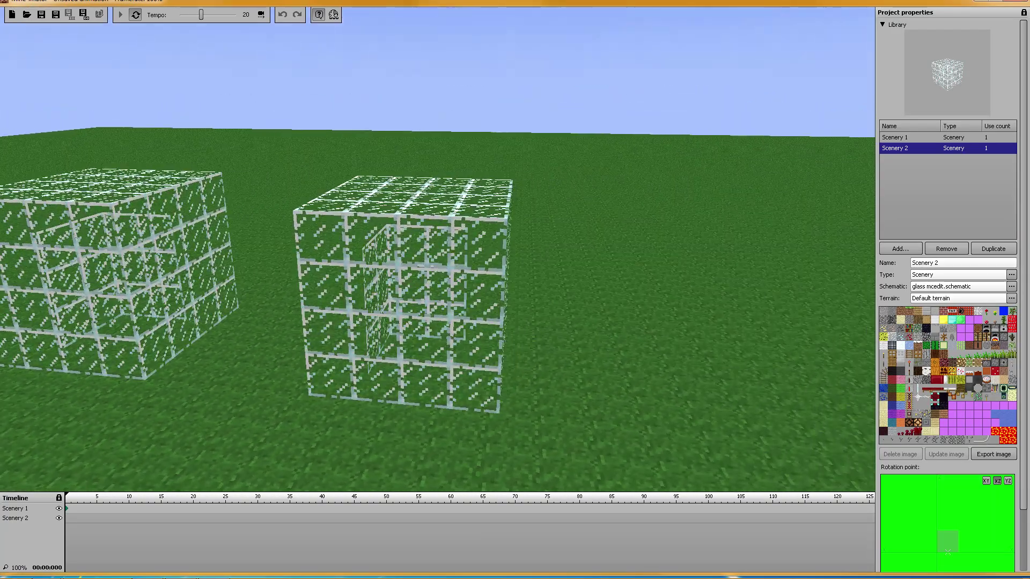
pyautogui.press('a')
pyautogui.press('a')
pyautogui.press('d')
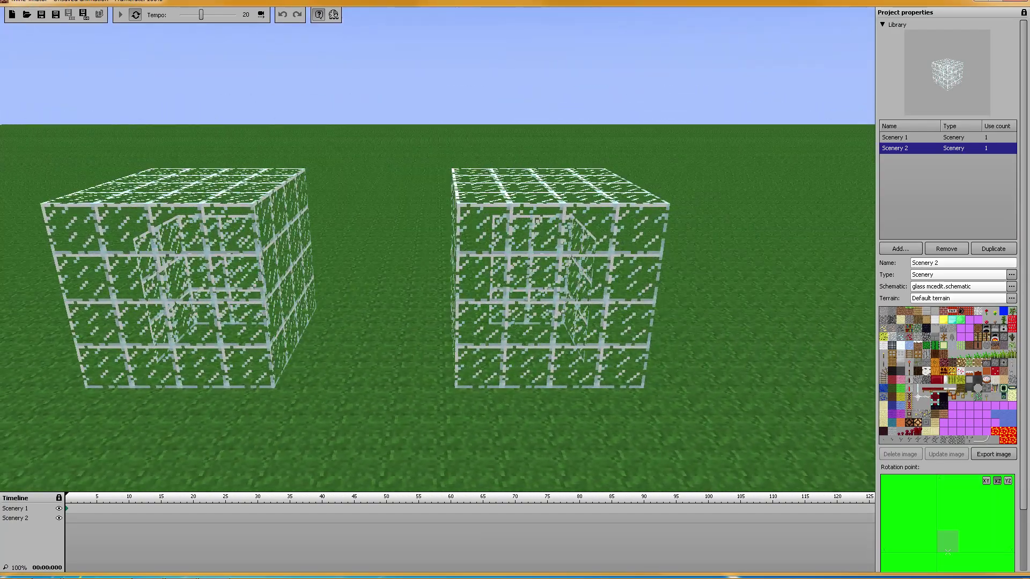
pyautogui.click(66, 518)
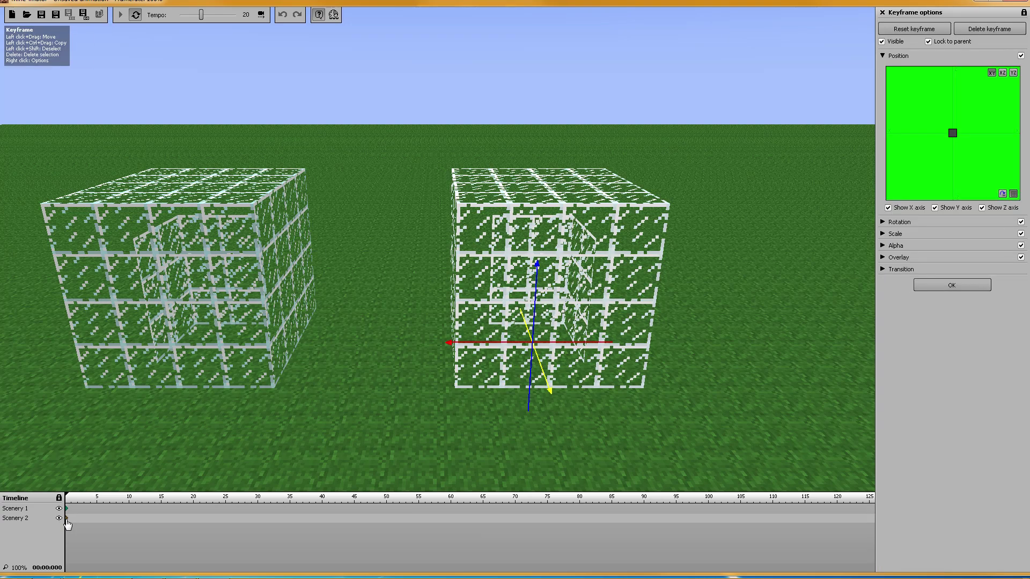
pyautogui.moveTo(489, 343); pyautogui.dragTo(205, 319)
pyautogui.moveTo(452, 216); pyautogui.dragTo(426, 263)
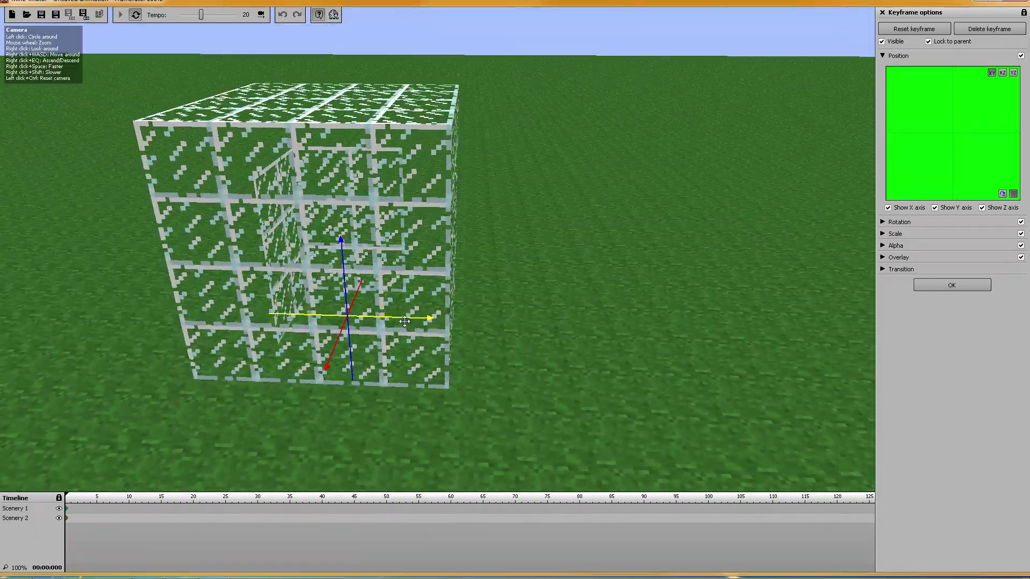
pyautogui.moveTo(489, 340); pyautogui.dragTo(413, 234)
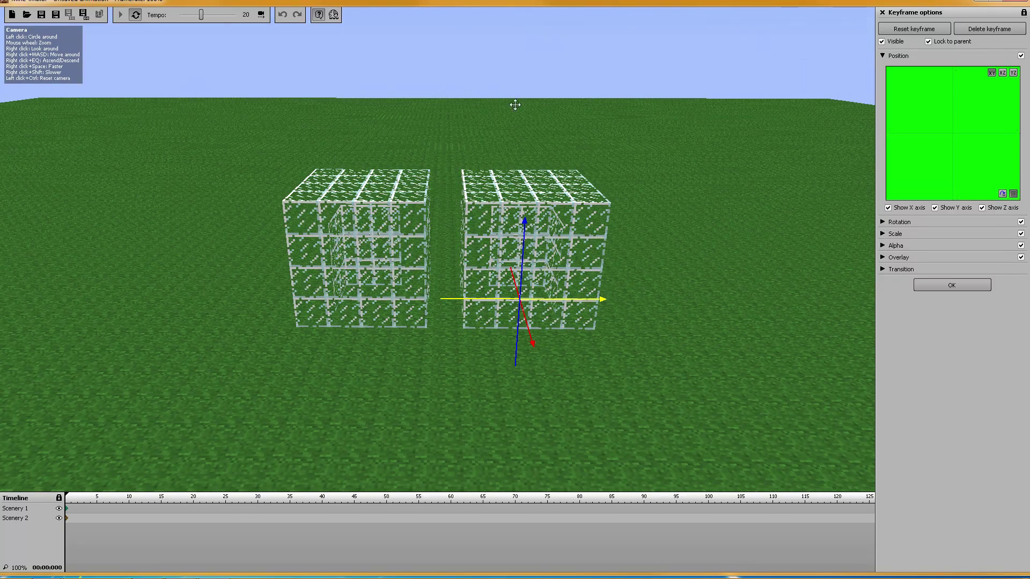
# Compare the two glass cubes side by side from several angles, heights and distances
pyautogui.moveTo(706, 206); pyautogui.dragTo(721, 236)
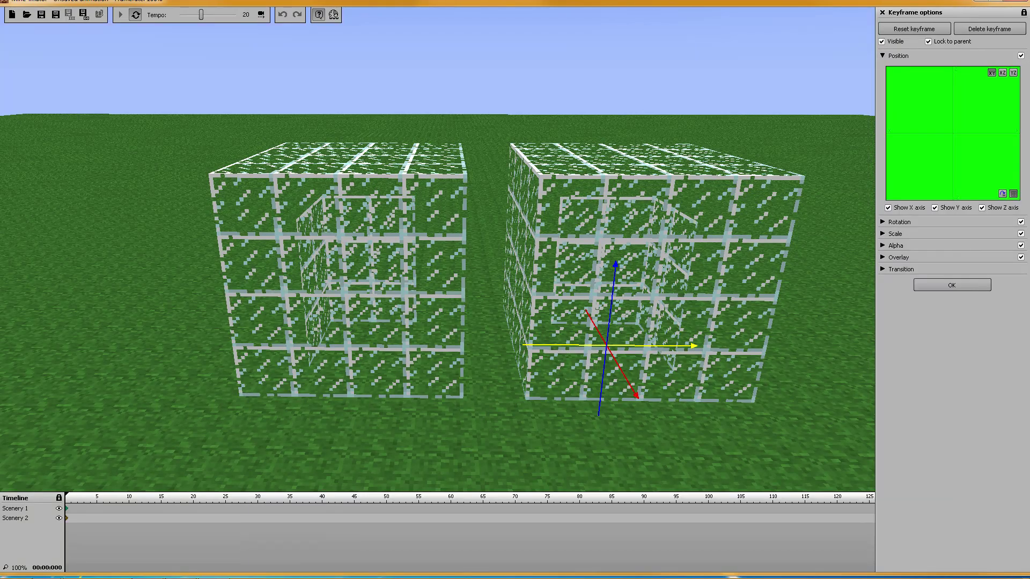
pyautogui.press('d')
pyautogui.press('a')
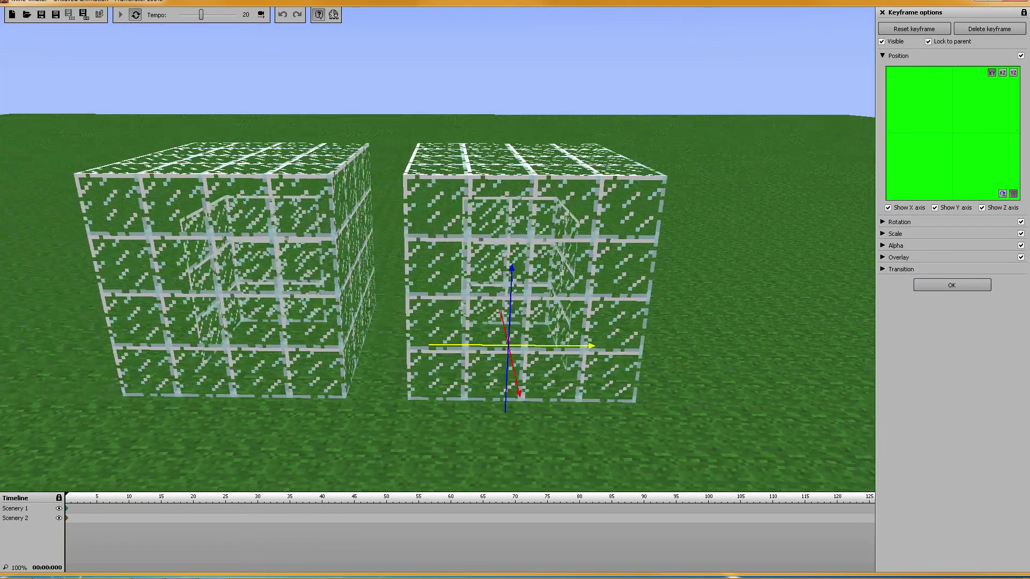
pyautogui.press('d')
pyautogui.press('a')
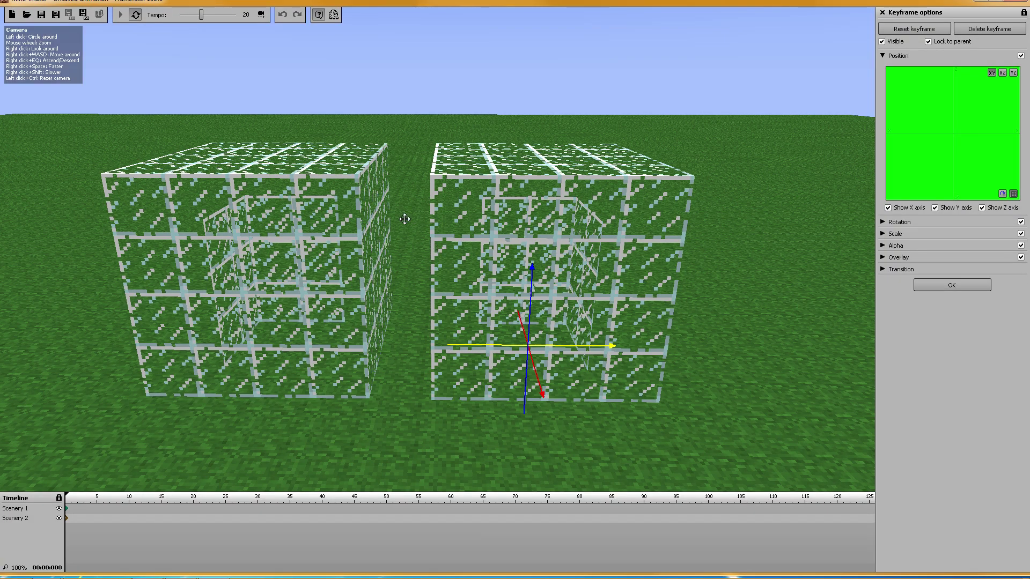
pyautogui.moveTo(402, 220); pyautogui.dragTo(327, 204)
pyautogui.press('d')
pyautogui.moveTo(327, 204); pyautogui.dragTo(496, 245, button='right')
pyautogui.press('s')
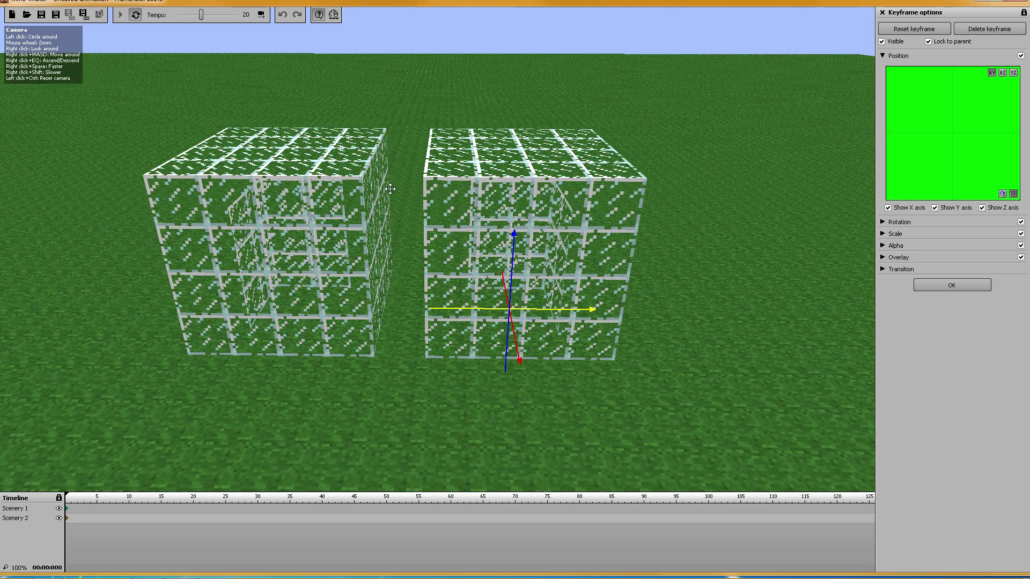
pyautogui.press('a')
pyautogui.moveTo(391, 188)
pyautogui.mouseDown(button='right')
pyautogui.moveTo(323, 172)
pyautogui.moveTo(377, 177)
pyautogui.mouseUp(button='right')
pyautogui.press('d')
pyautogui.press('a')
pyautogui.press('s')
pyautogui.press('w')
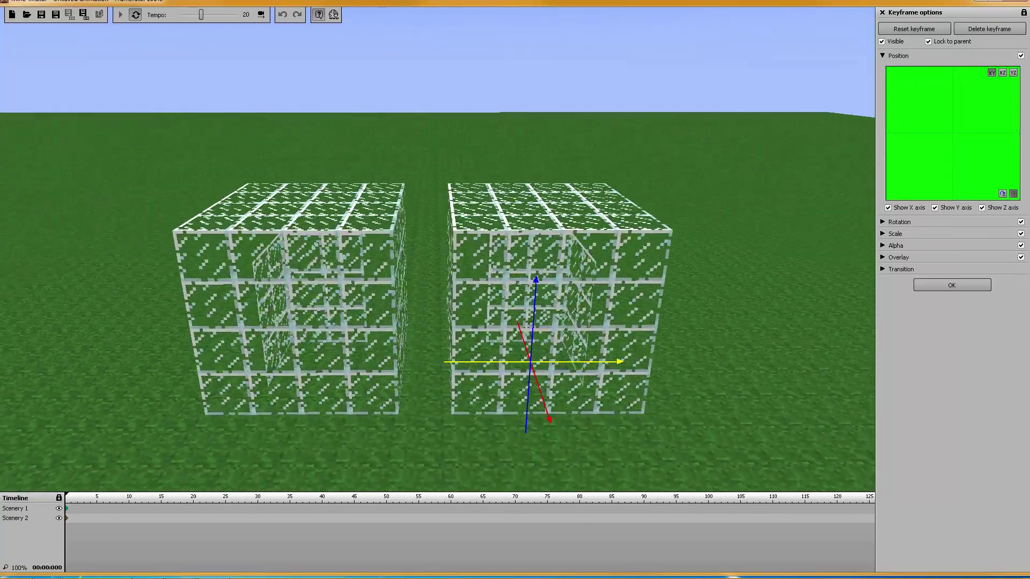
pyautogui.press('s')
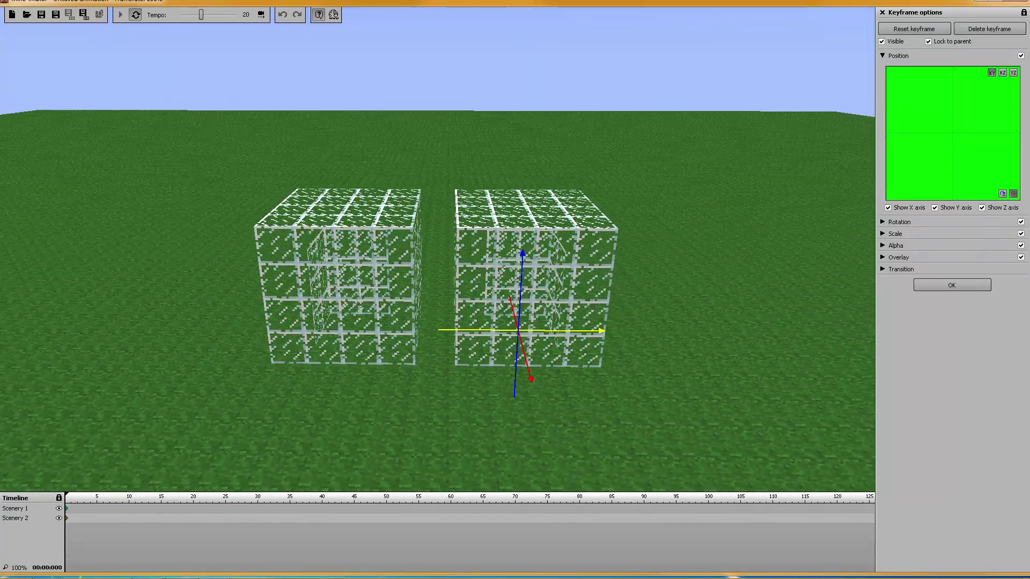
pyautogui.press('e')
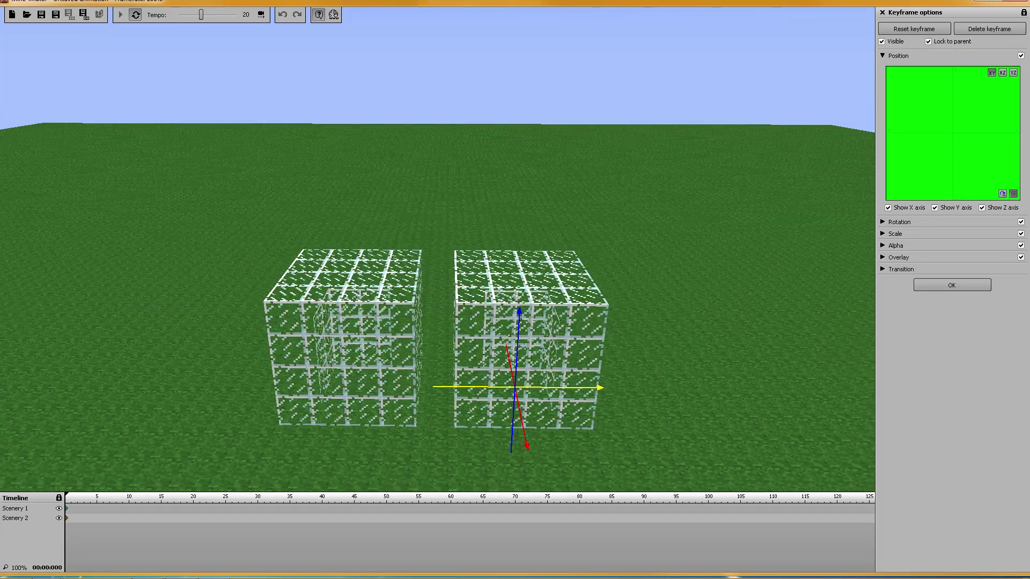
pyautogui.press('w')
pyautogui.press('s')
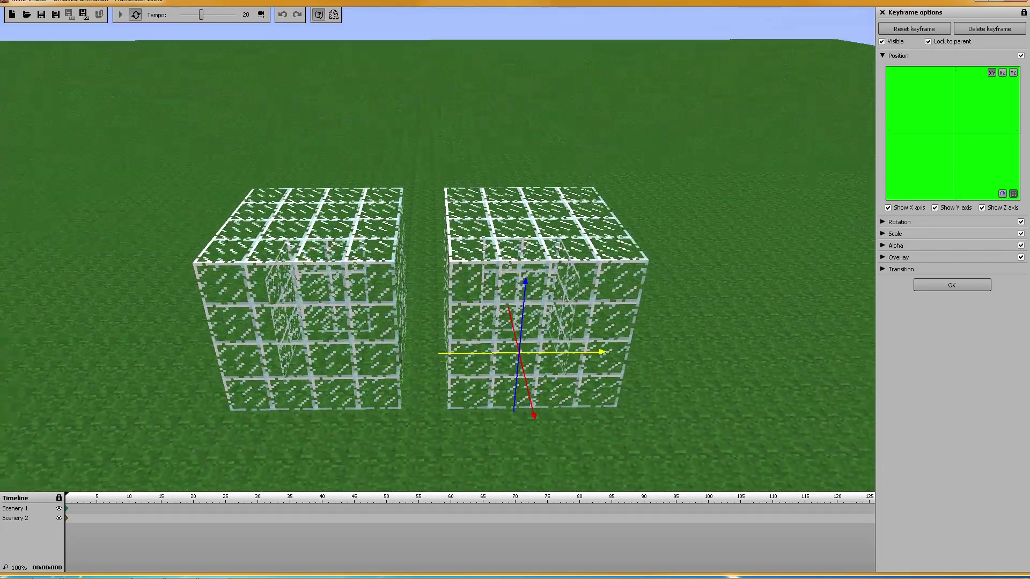
# Examine the front, top and inner faces of both glass cubes for differences, viewing them from either side and up close
pyautogui.press('a')
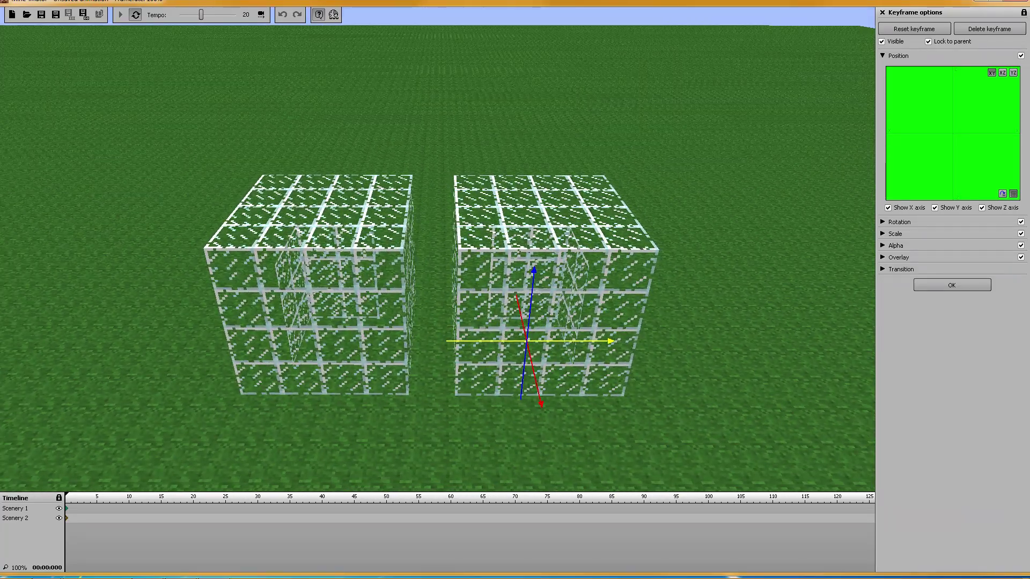
pyautogui.press('q')
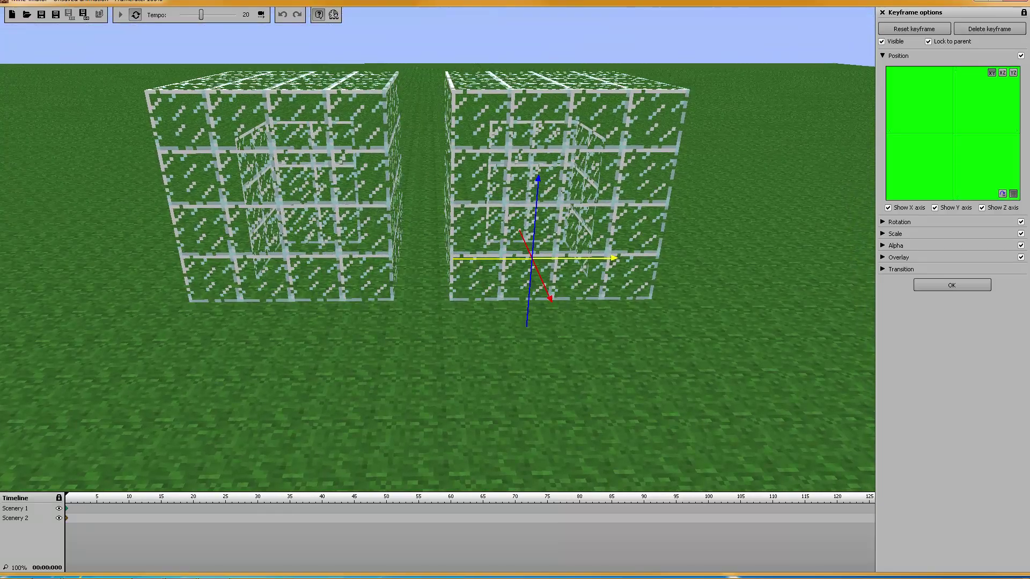
pyautogui.press('d')
pyautogui.press('a')
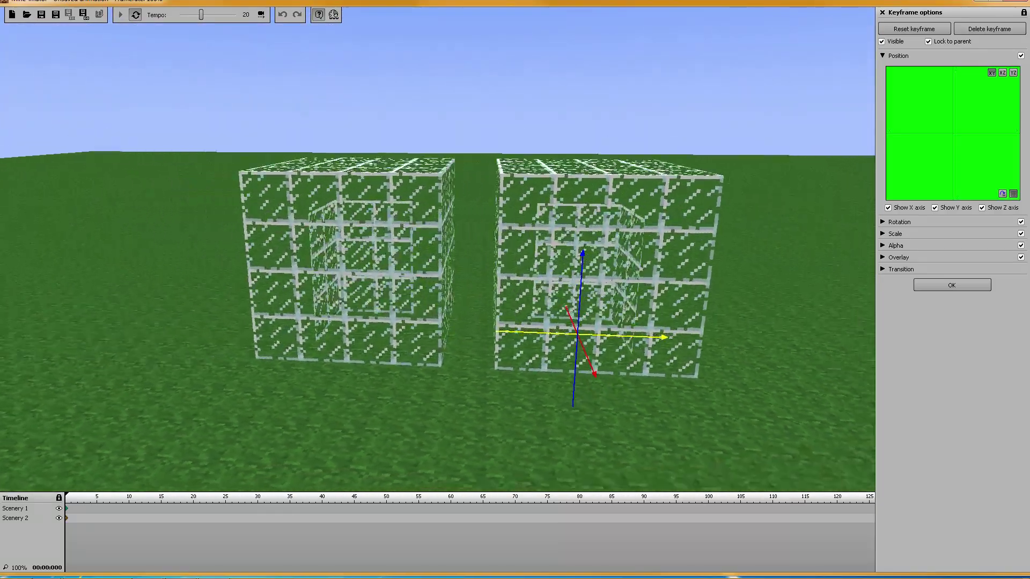
pyautogui.press('a')
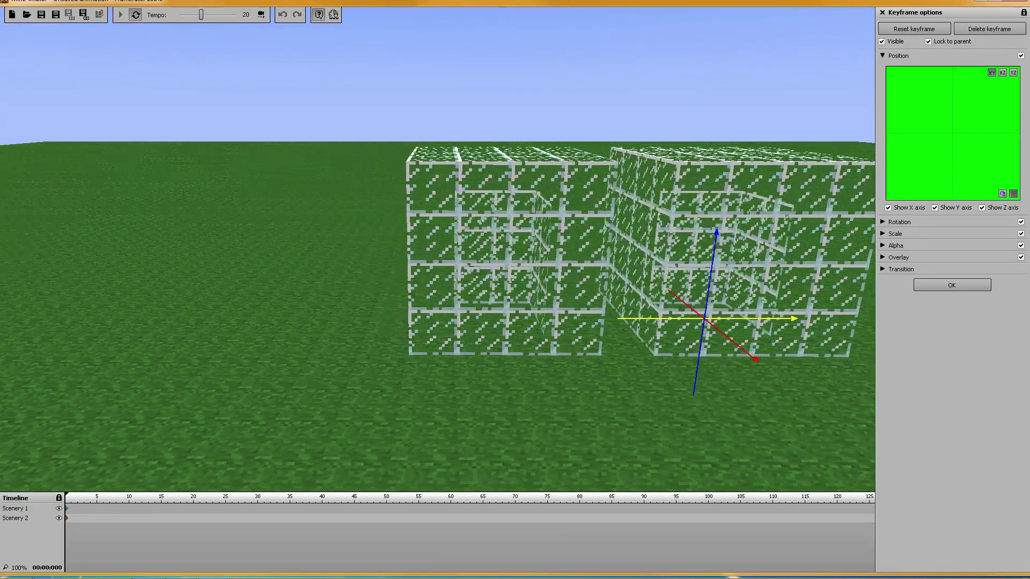
pyautogui.press('d')
pyautogui.press('a')
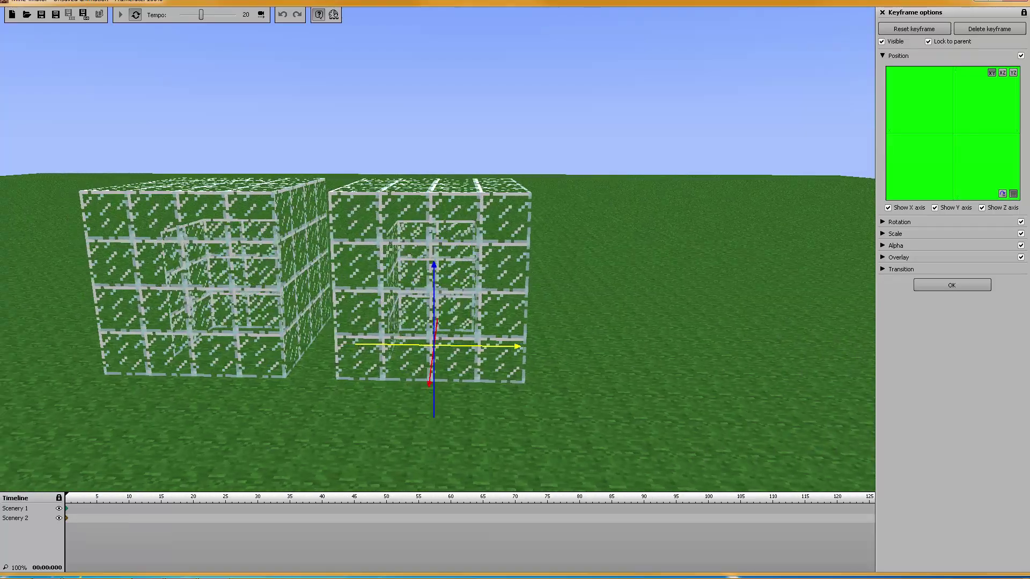
pyautogui.moveTo(438, 250)
pyautogui.mouseDown(button='right')
pyautogui.moveTo(438, 220)
pyautogui.moveTo(437, 305)
pyautogui.moveTo(431, 261)
pyautogui.moveTo(448, 226)
pyautogui.moveTo(437, 249)
pyautogui.moveTo(422, 239)
pyautogui.moveTo(446, 257)
pyautogui.mouseUp(button='right')
pyautogui.press('w')
pyautogui.press('e')
pyautogui.press('s')
pyautogui.press('q')
pyautogui.press('w')
pyautogui.press('w')
pyautogui.press('s')
pyautogui.press('a')
pyautogui.press('d')
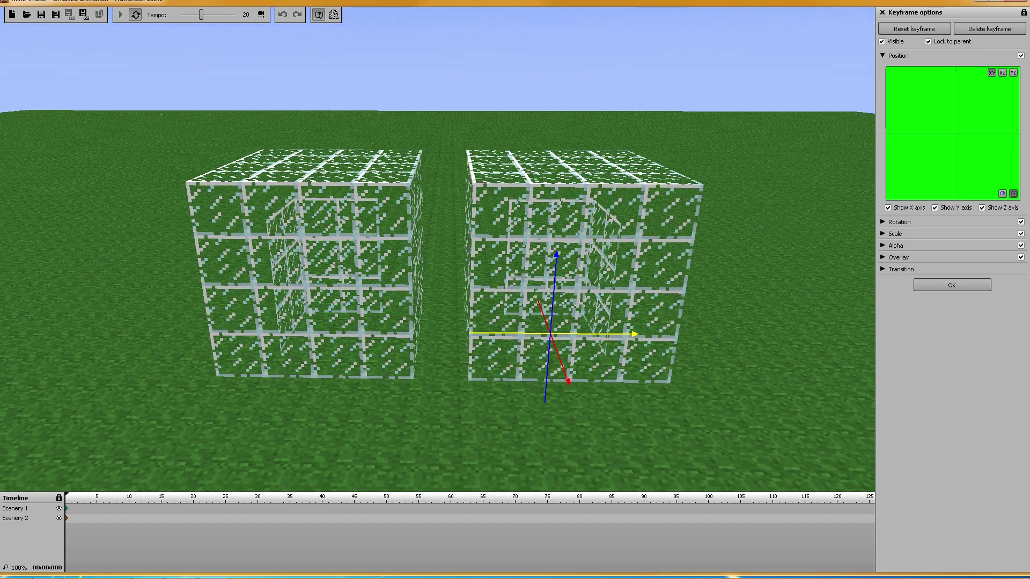